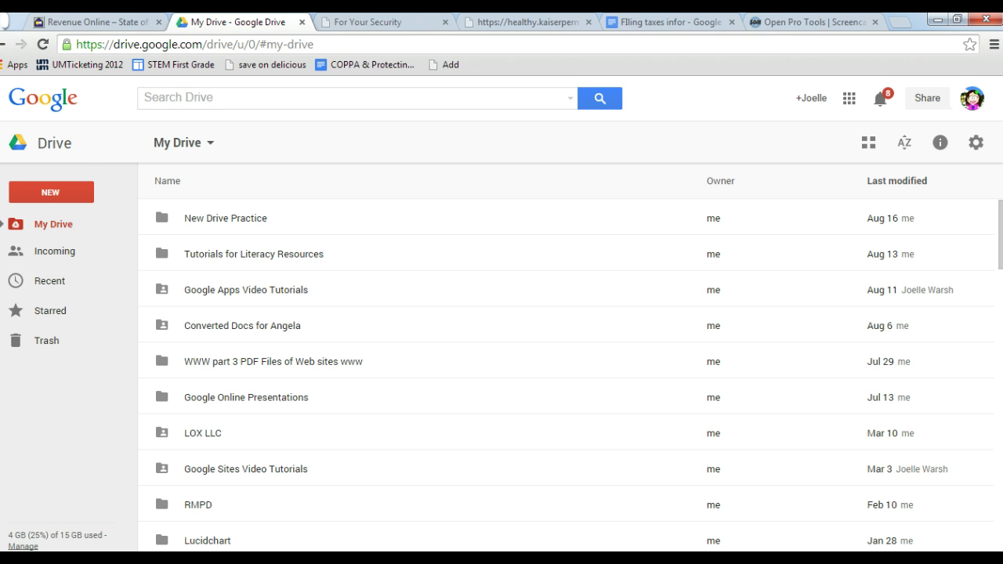
Step: Create a new Google Form from My Drive and bring up its theme choices
click(77, 190)
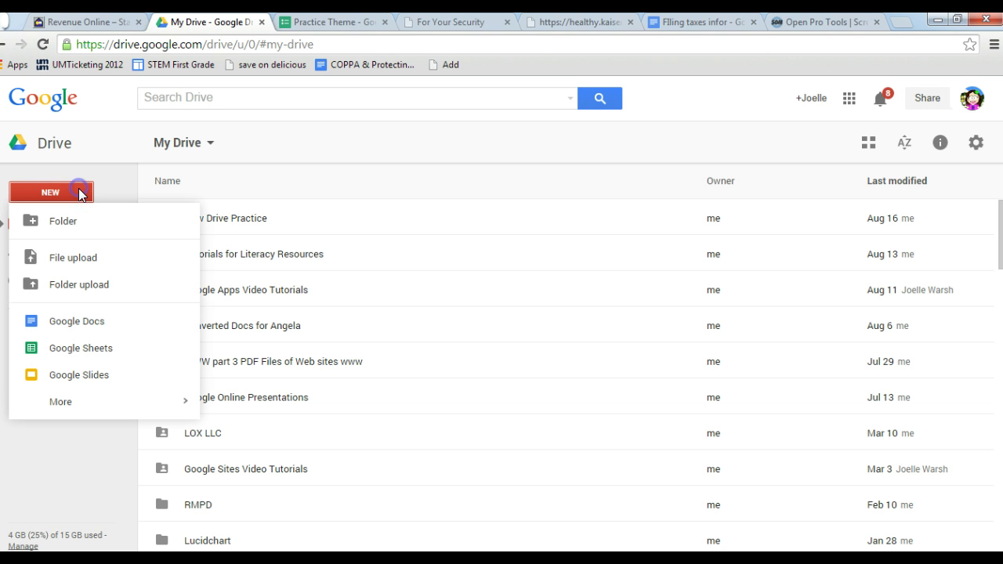
click(85, 399)
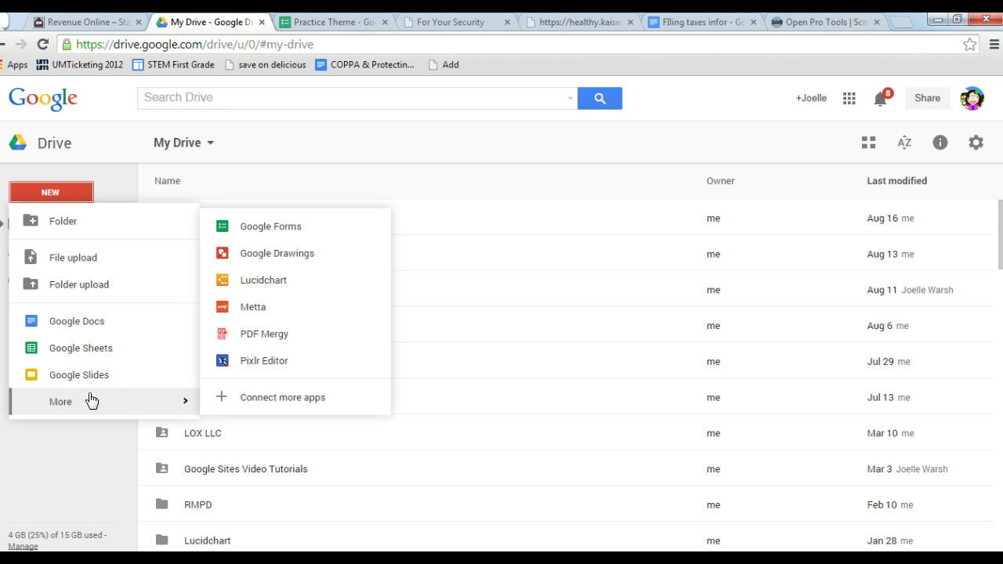
click(284, 229)
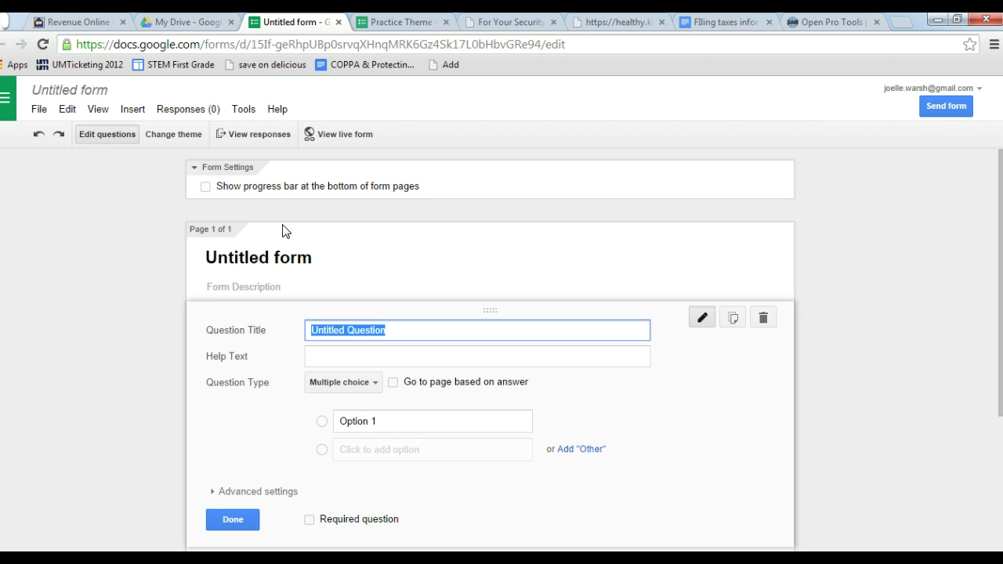
click(182, 135)
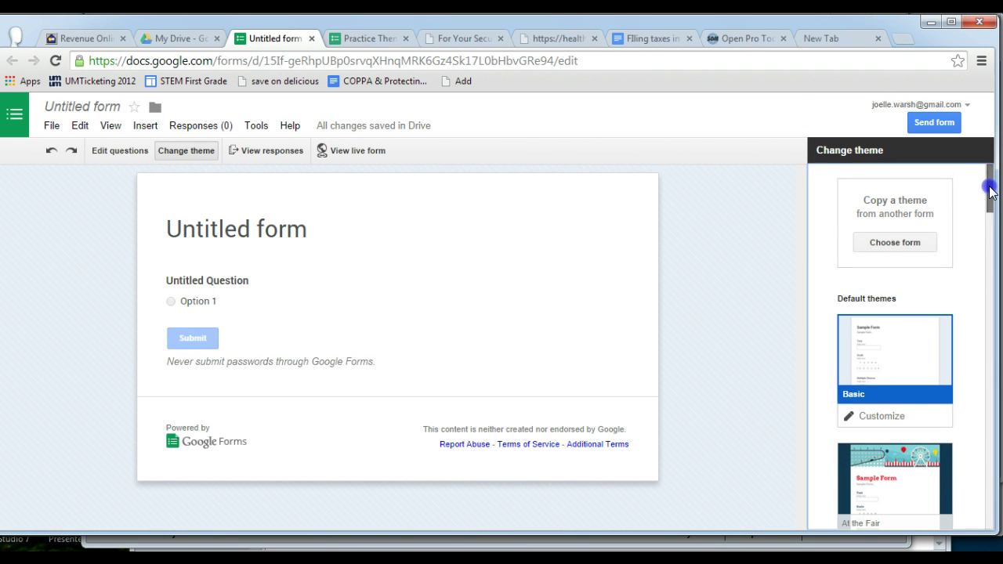
Step: Try the At the Fair, Beach Evening, Birthday Cats and Cars & Trucks themes on the form
drag(992, 192, 990, 209)
click(919, 188)
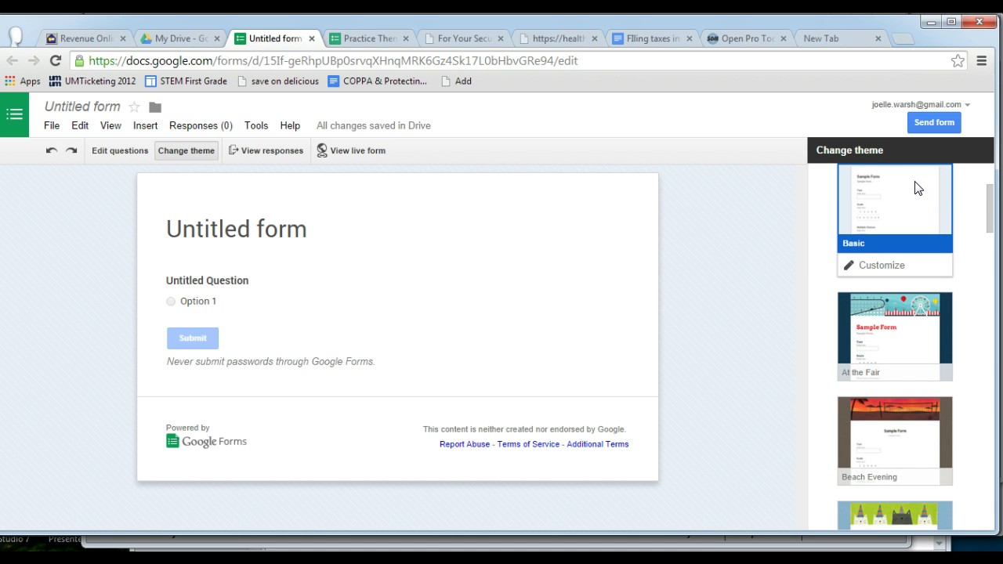
click(876, 324)
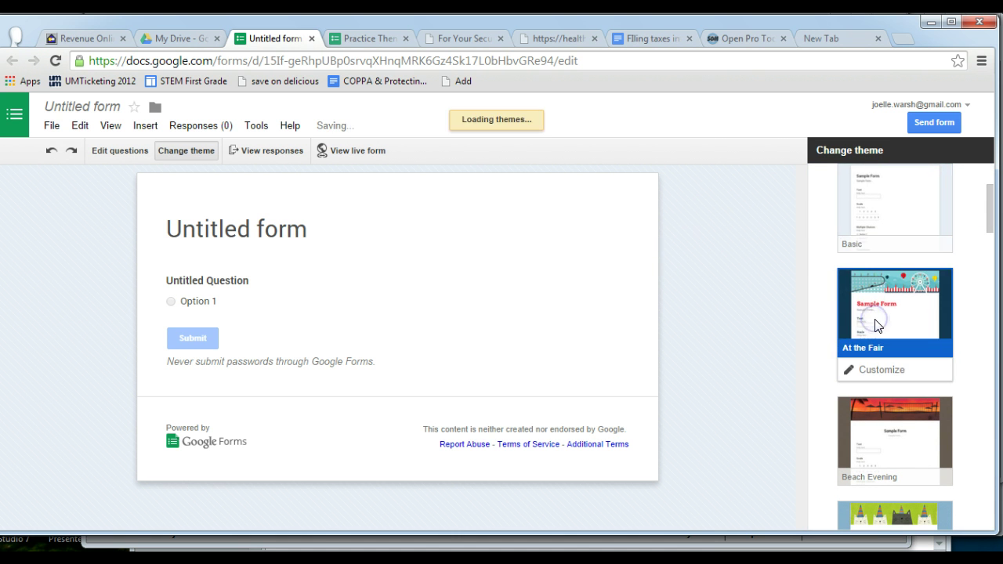
click(881, 425)
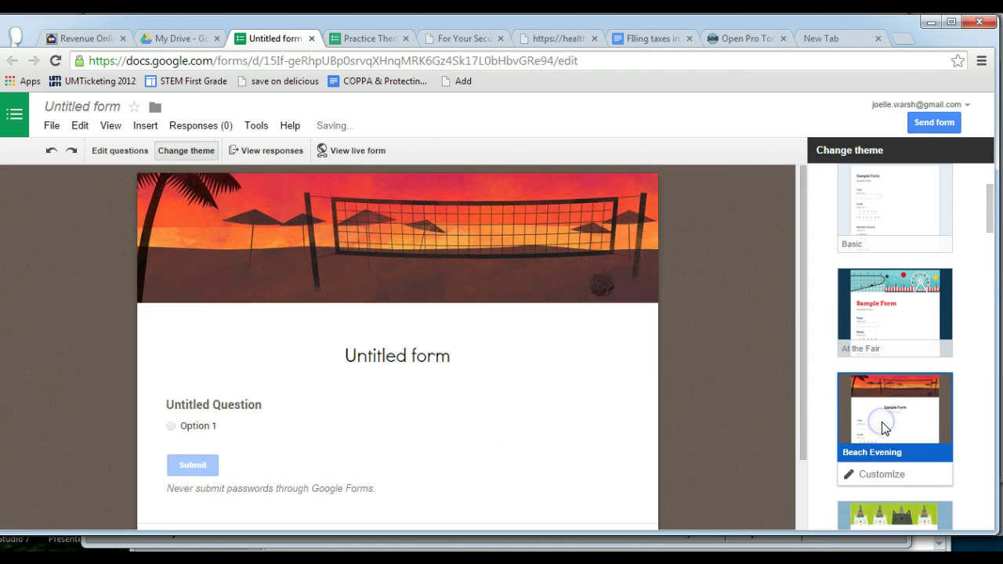
drag(992, 212, 992, 249)
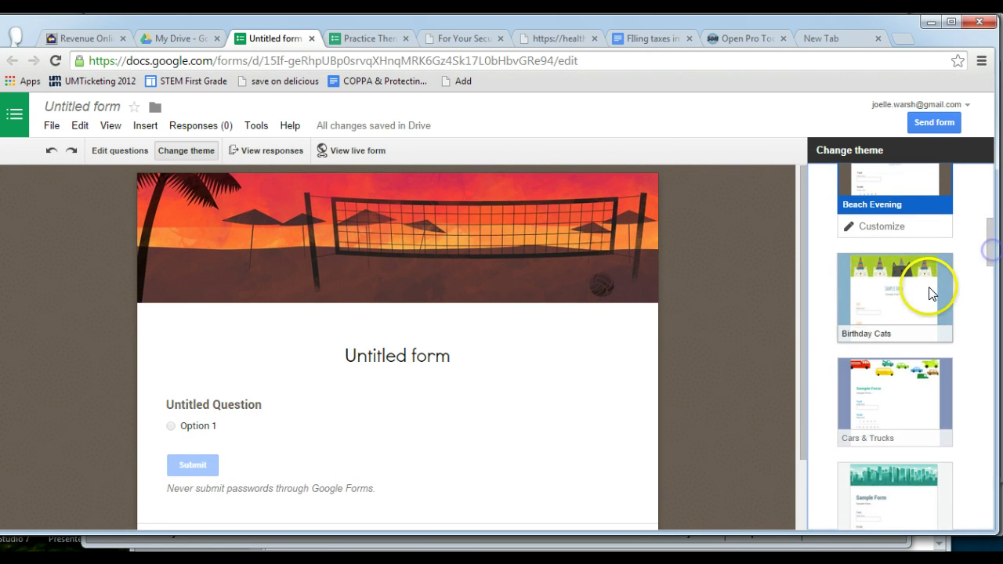
click(931, 293)
click(898, 386)
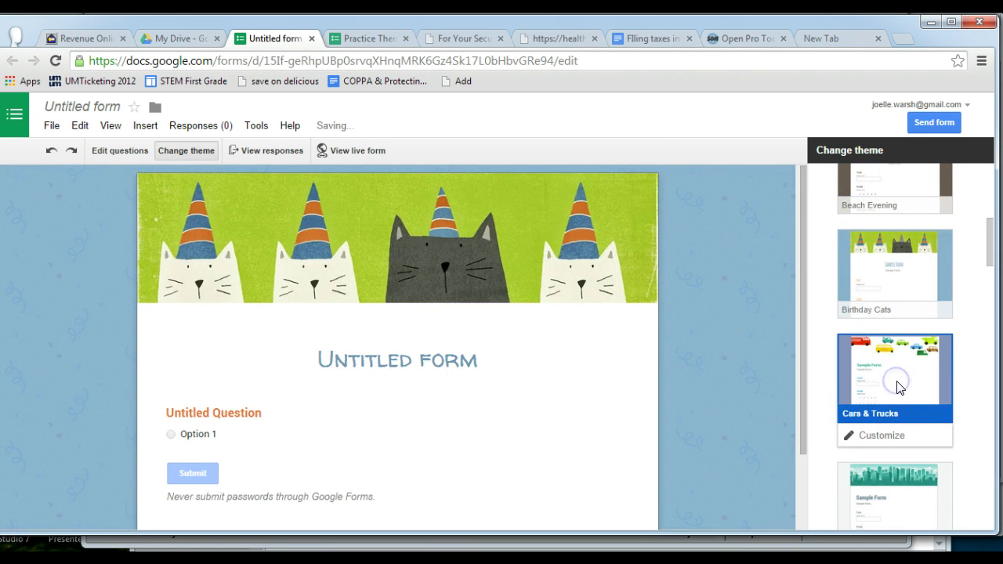
Step: Apply the Paper Lanterns theme to the form and open its header image settings for customization
drag(988, 263, 992, 380)
click(890, 349)
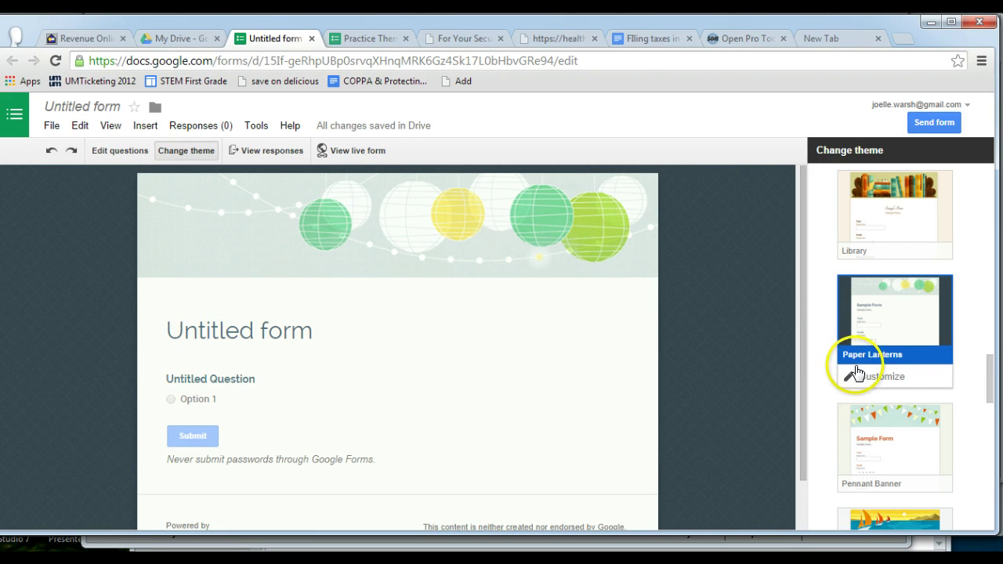
click(852, 377)
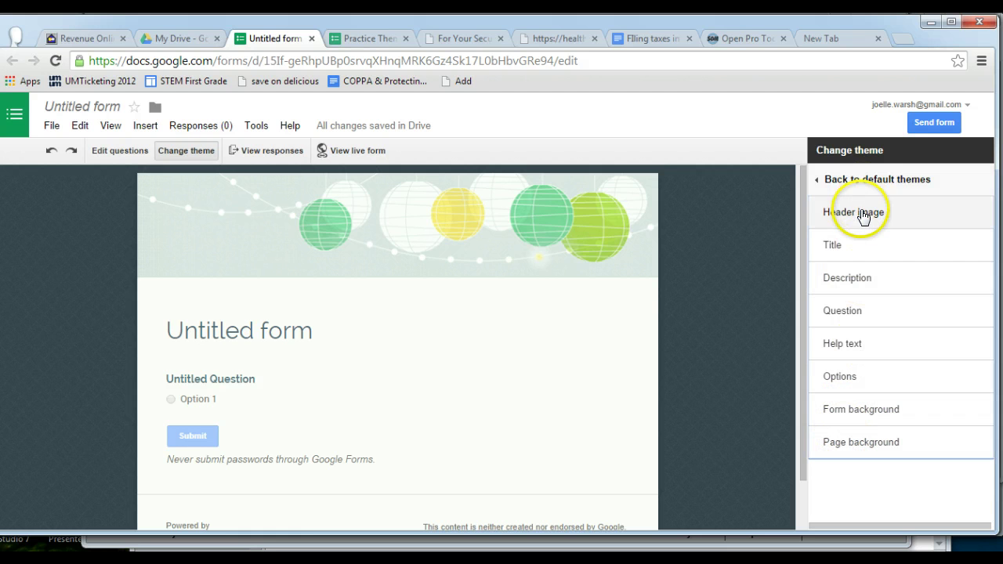
click(870, 212)
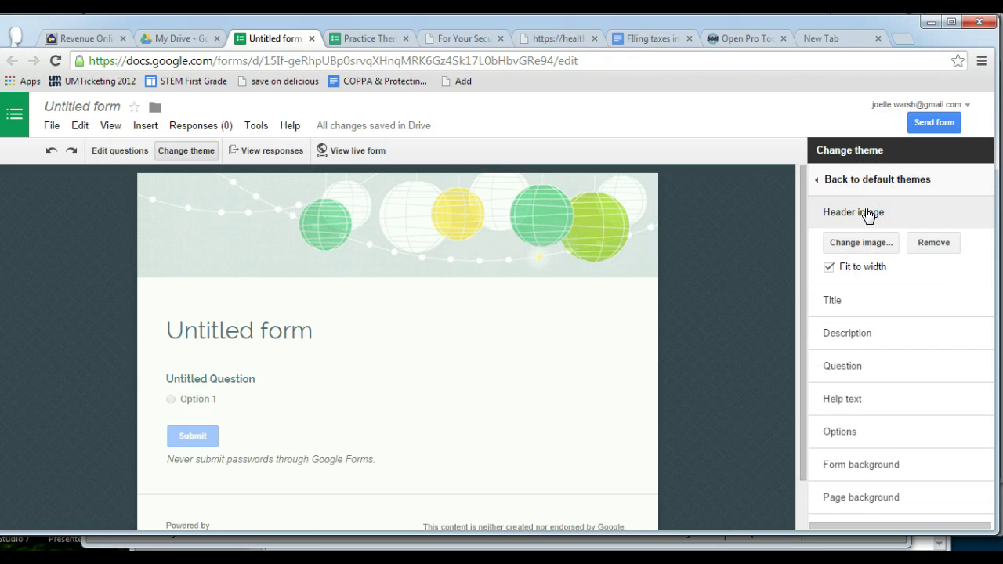
Step: Replace the header image with the grilled steak photo from the Food and dining images and turn off Fit to width
click(862, 242)
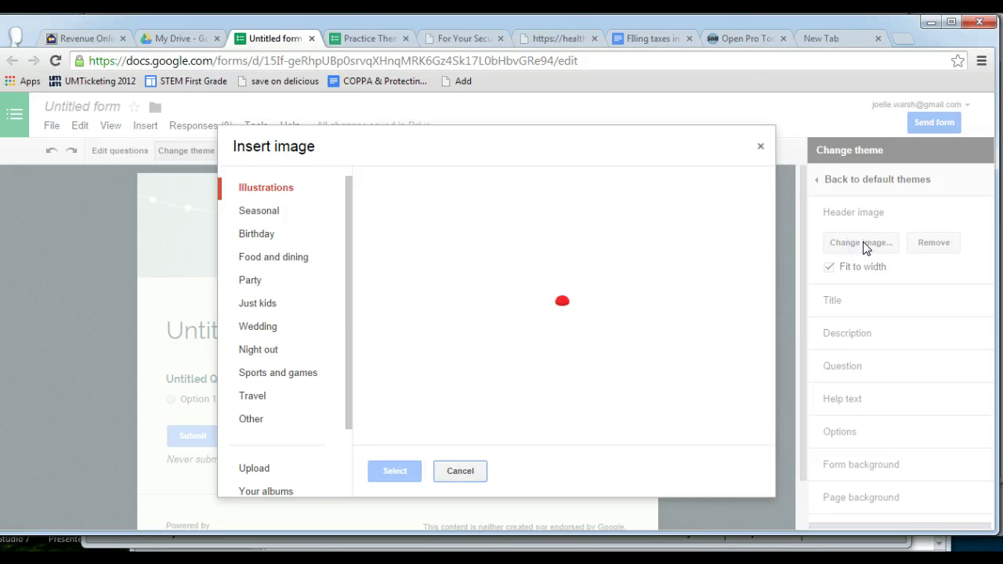
click(249, 210)
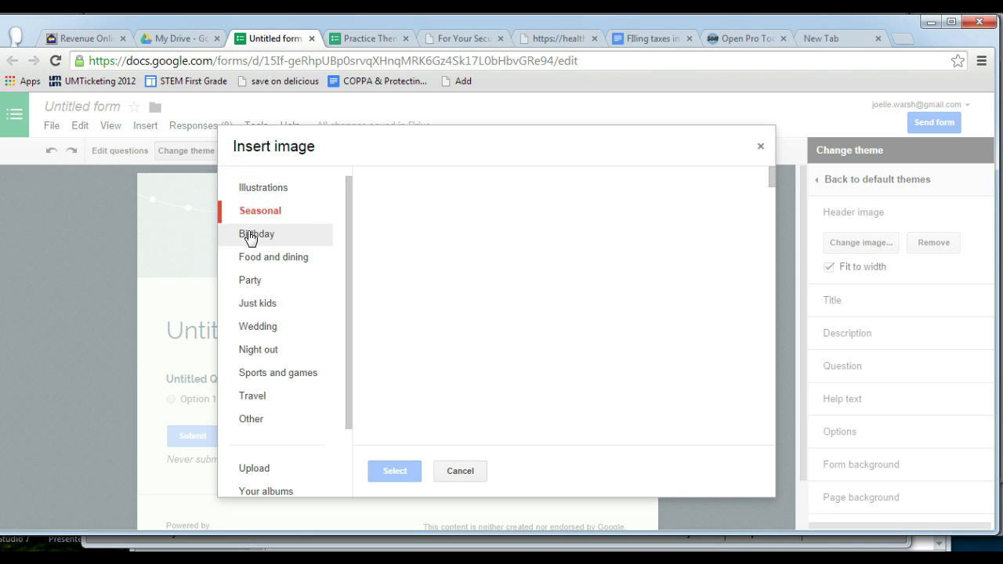
click(250, 236)
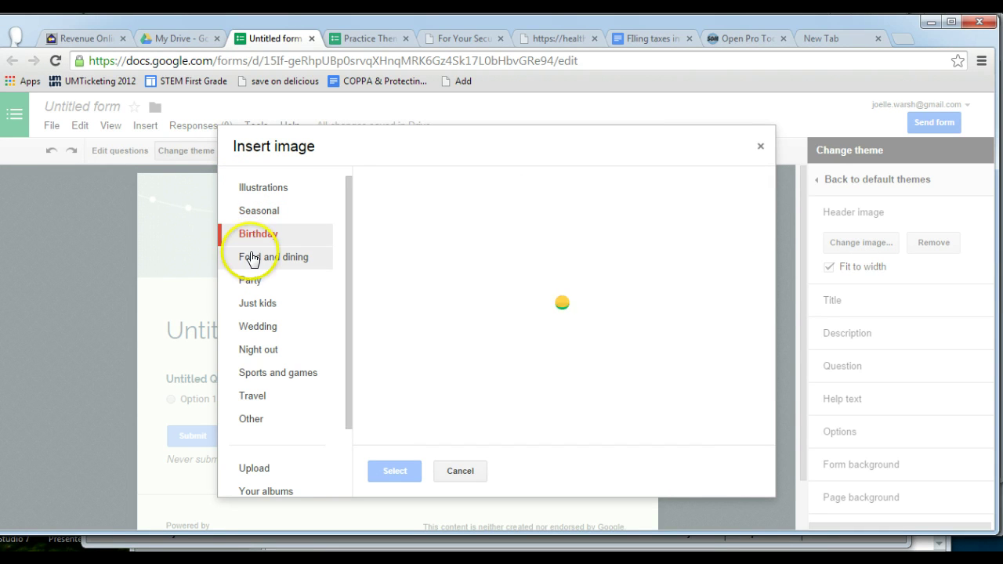
click(251, 259)
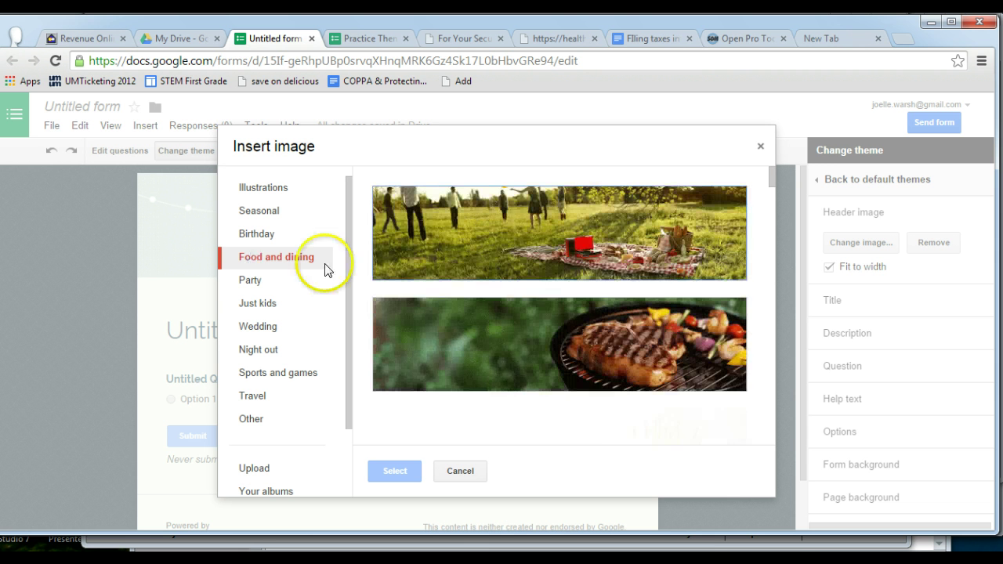
click(503, 359)
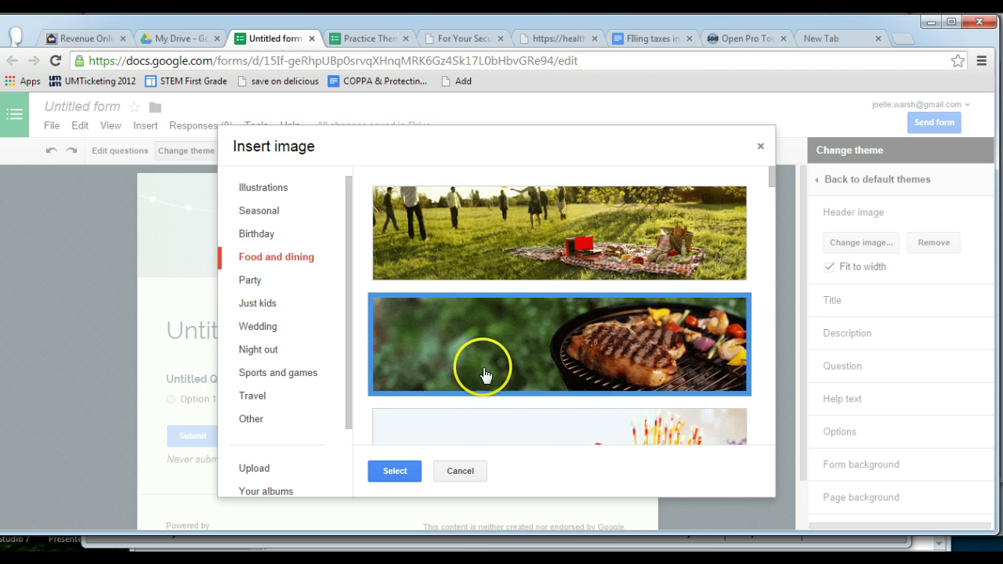
click(396, 471)
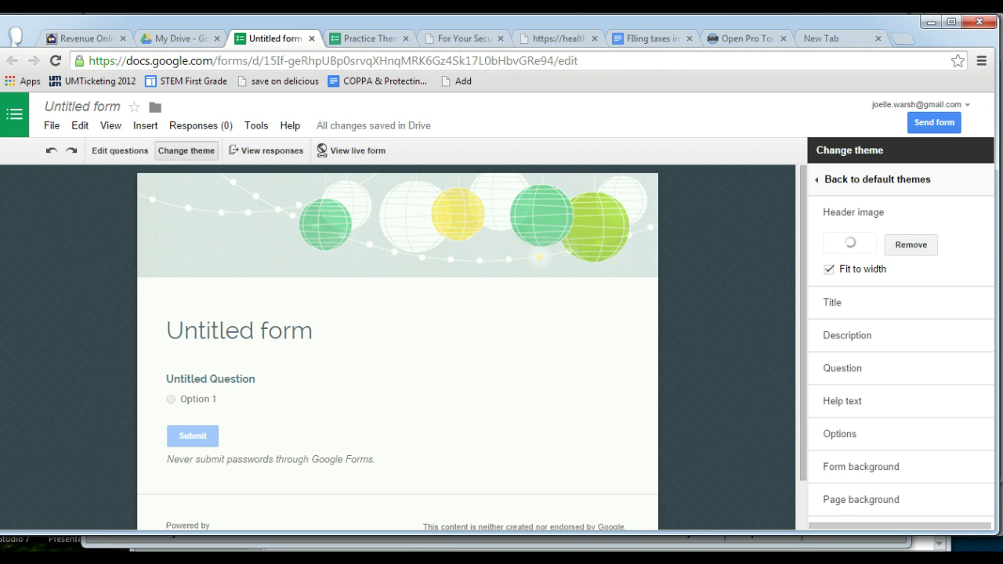
click(833, 270)
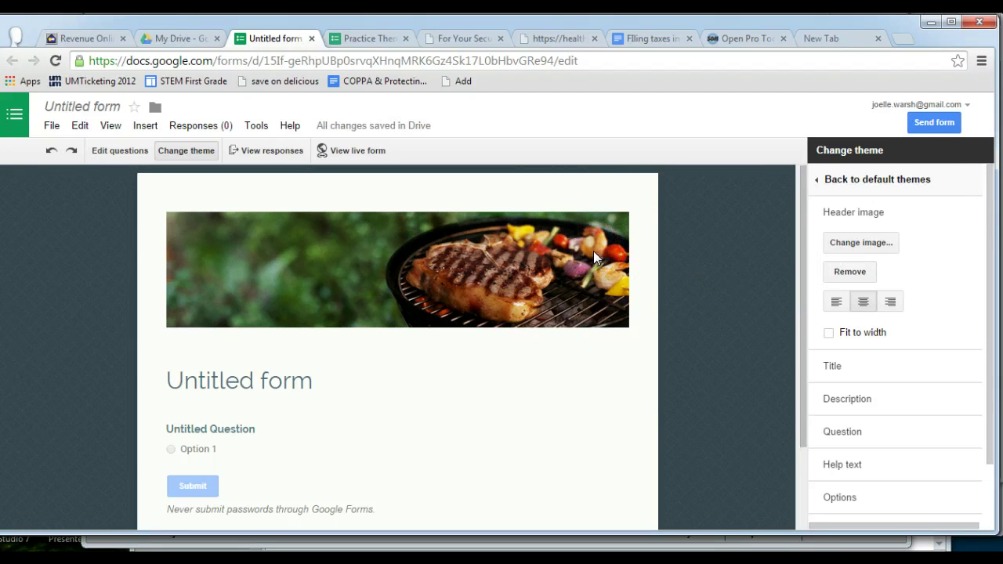
Step: Replace the header image with the InnEdCo Rocks crowd photo from the Photos from posts album
click(869, 243)
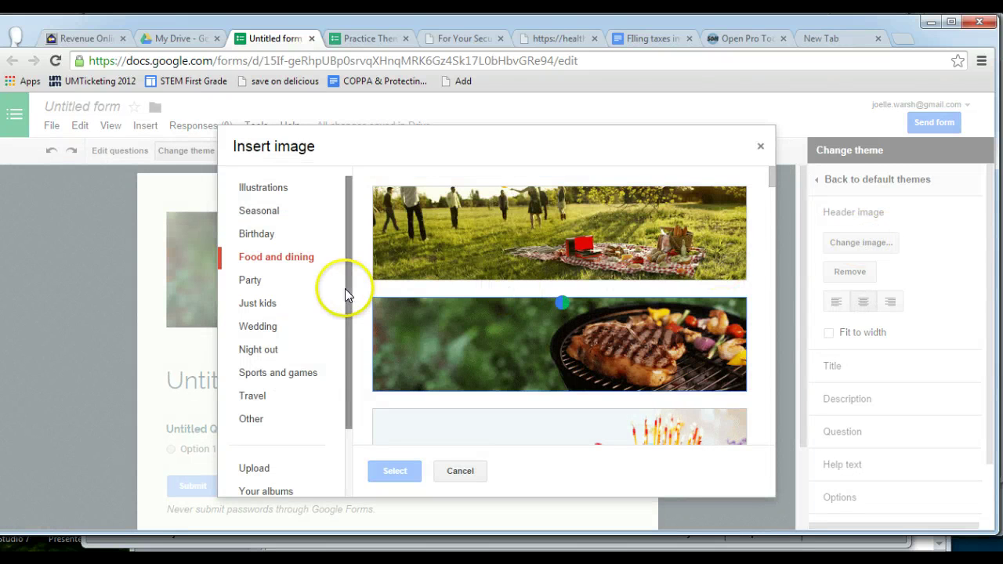
drag(345, 288, 349, 353)
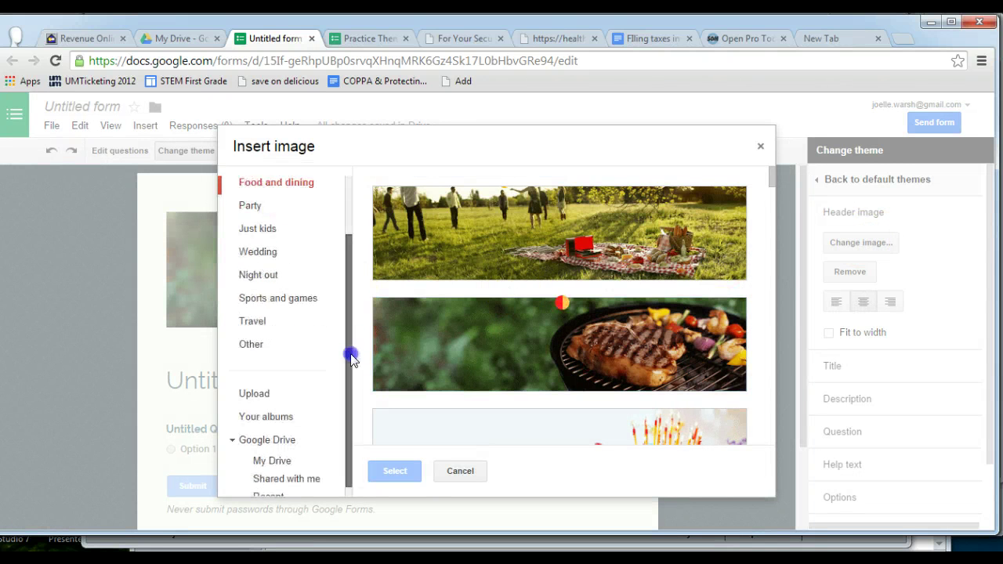
click(262, 390)
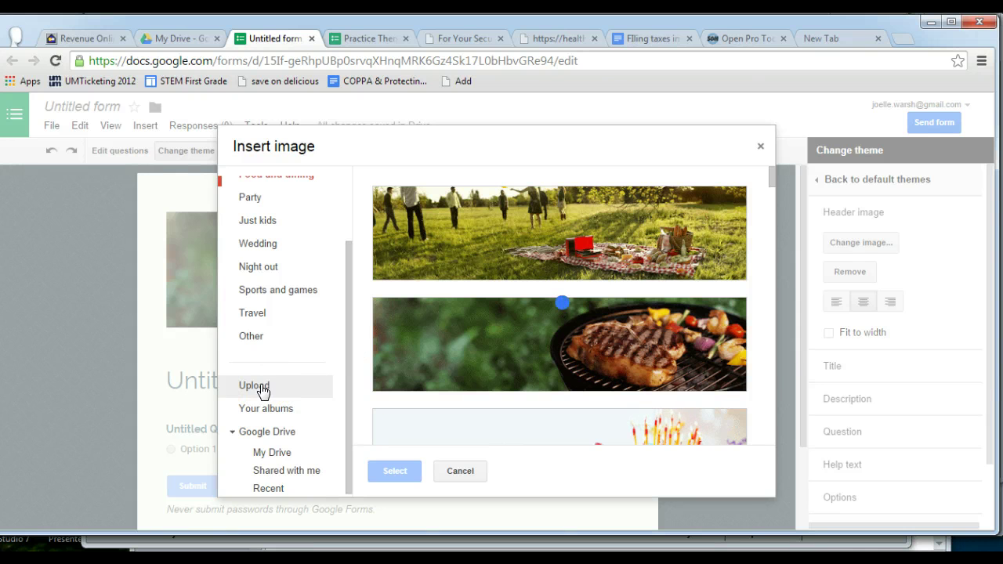
click(263, 416)
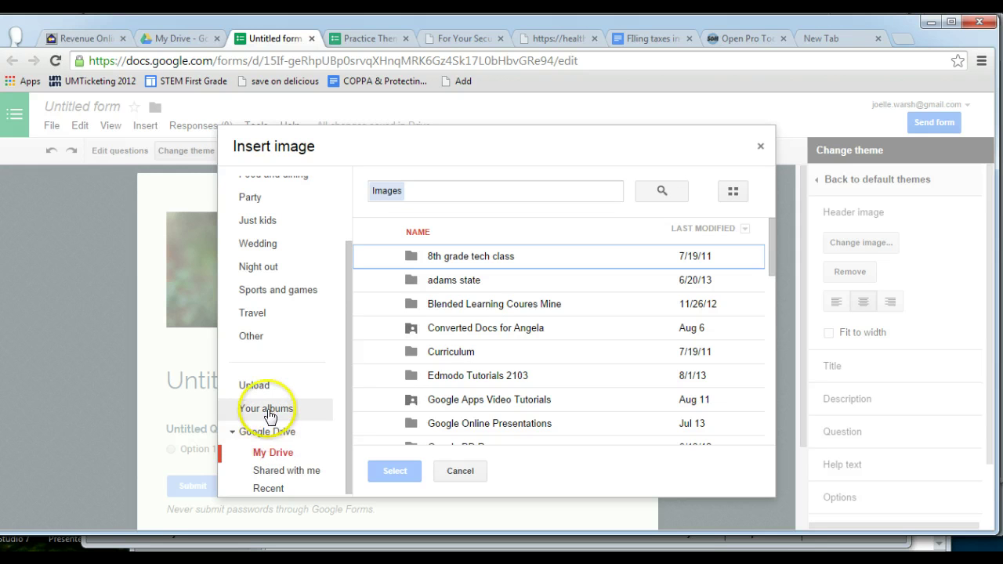
click(267, 411)
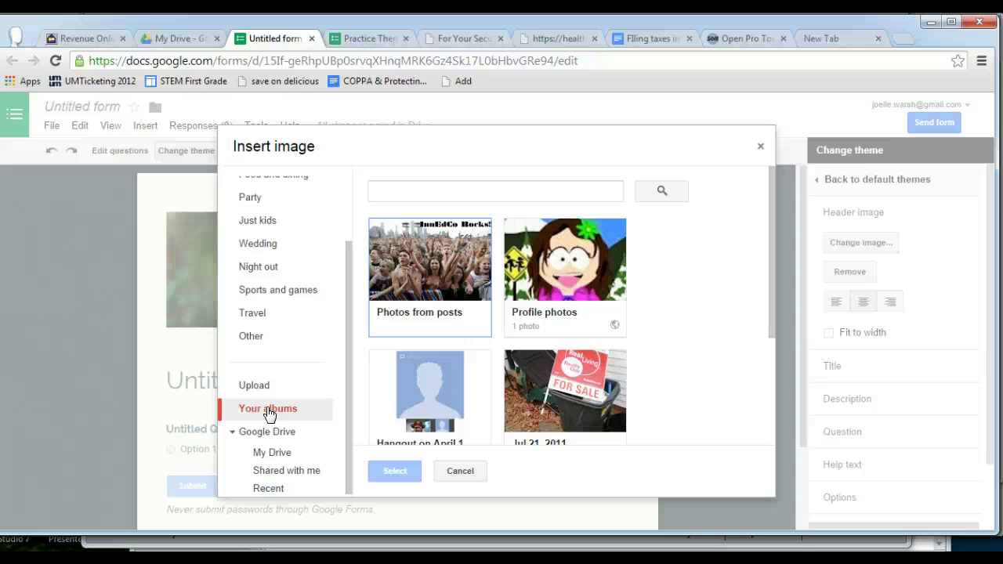
click(444, 257)
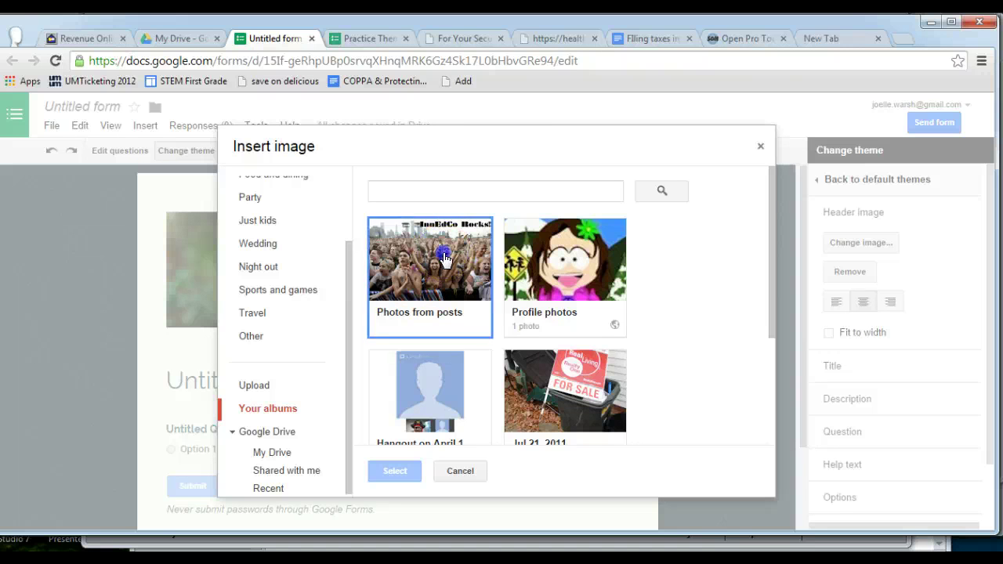
click(445, 258)
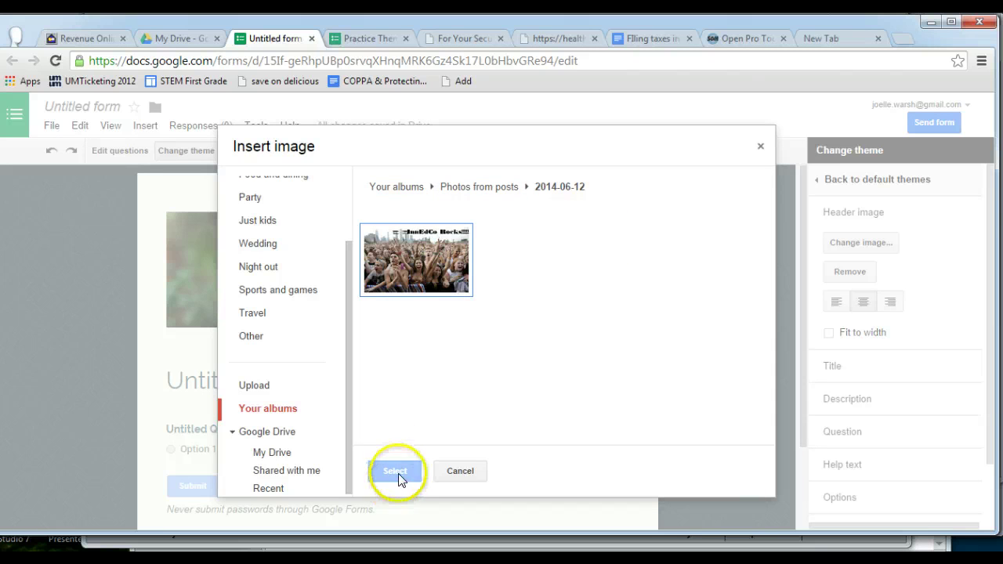
click(420, 241)
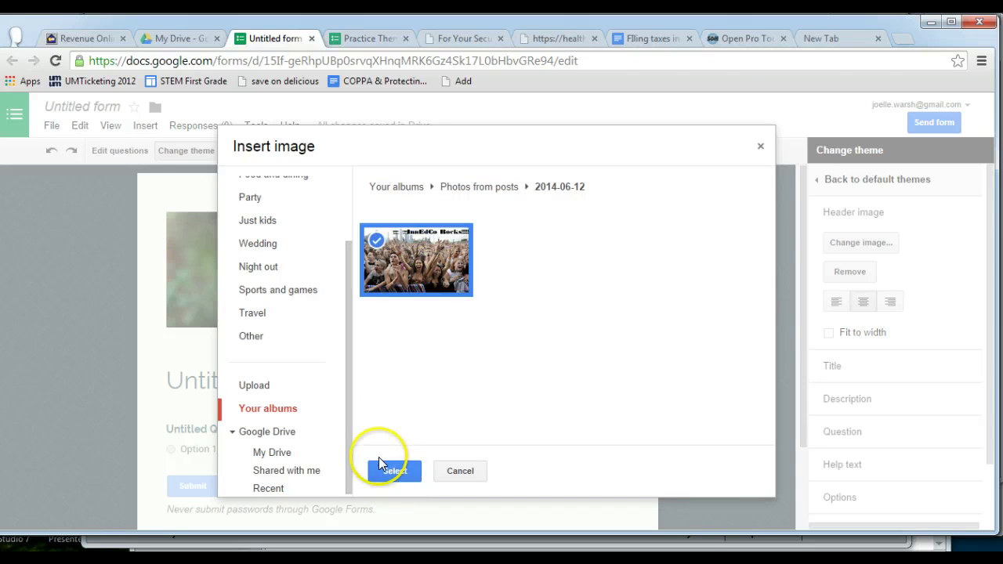
click(384, 468)
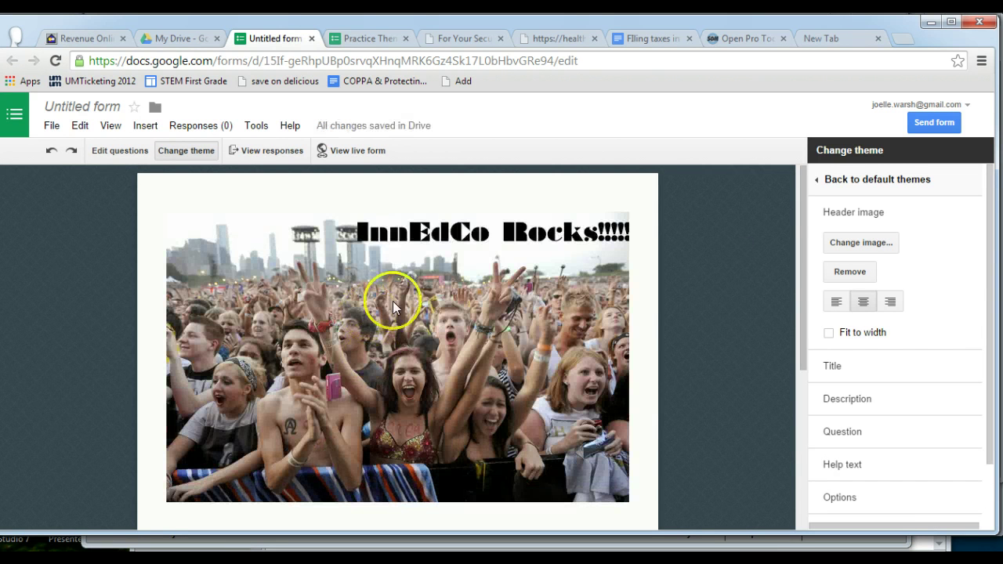
Step: Remove the crowd photo from the header and insert the champagne glasses photo from the Wedding images instead
click(839, 274)
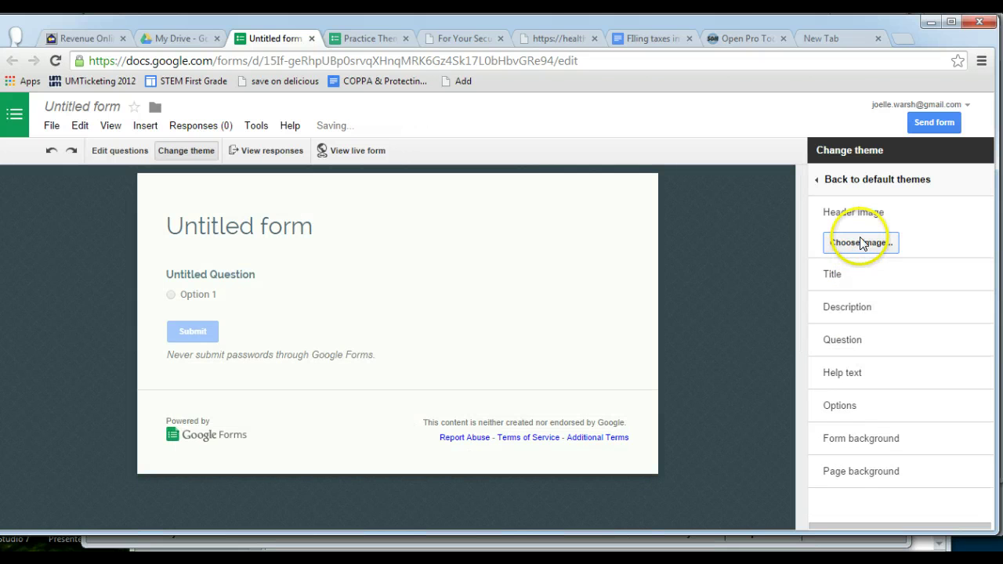
click(862, 244)
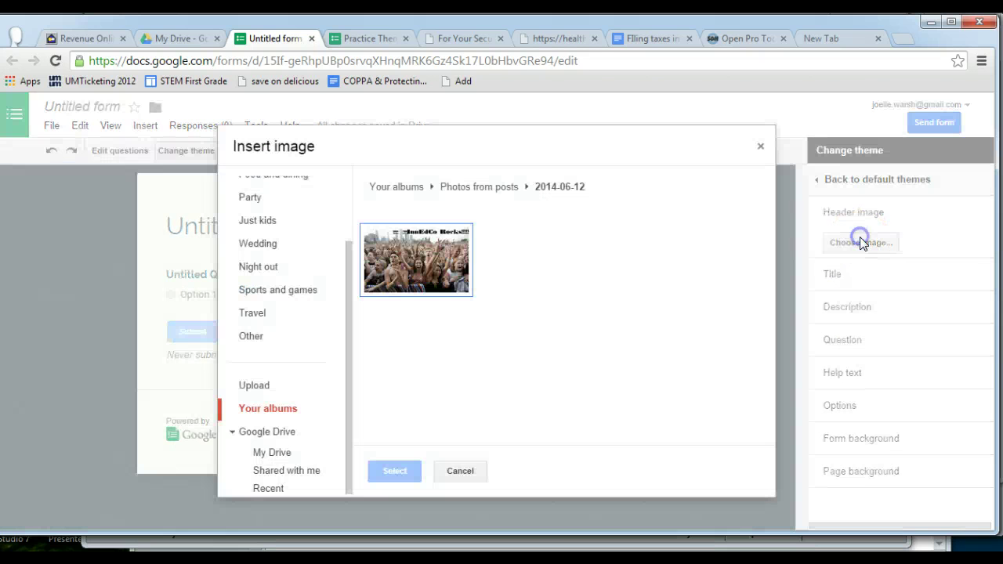
click(268, 244)
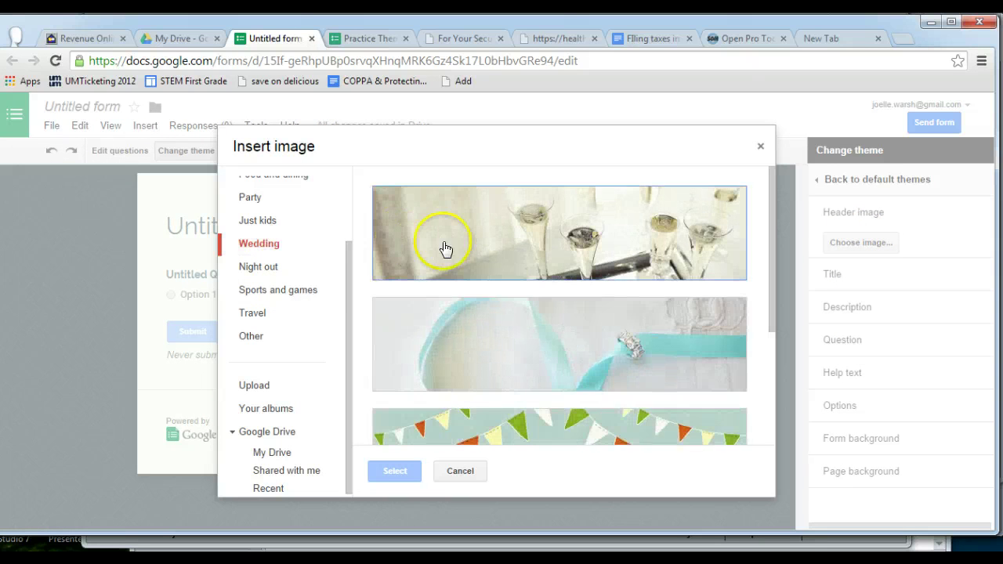
click(466, 245)
click(395, 471)
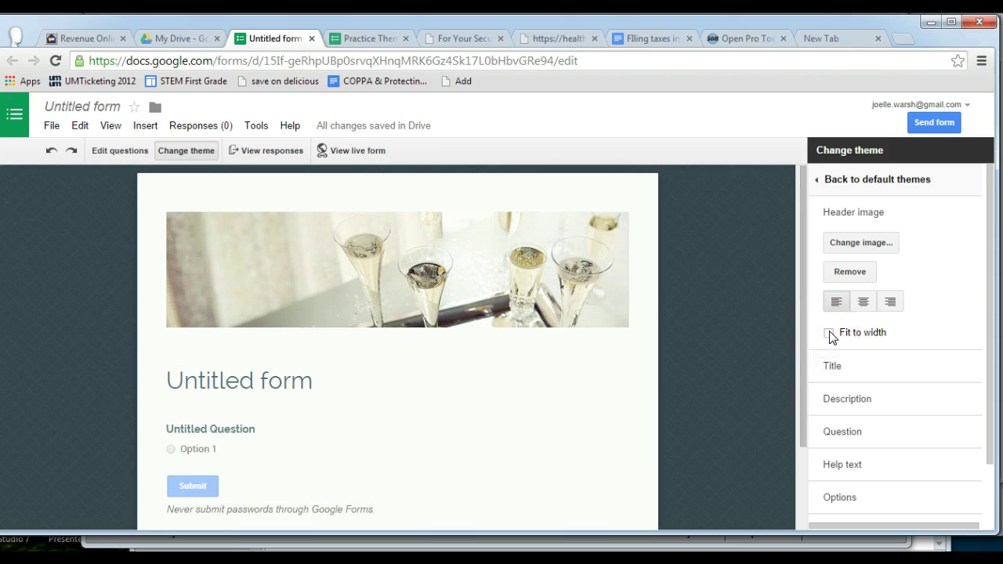
Step: Try the champagne header with Fit to width on and off, and with right and left alignment
click(829, 333)
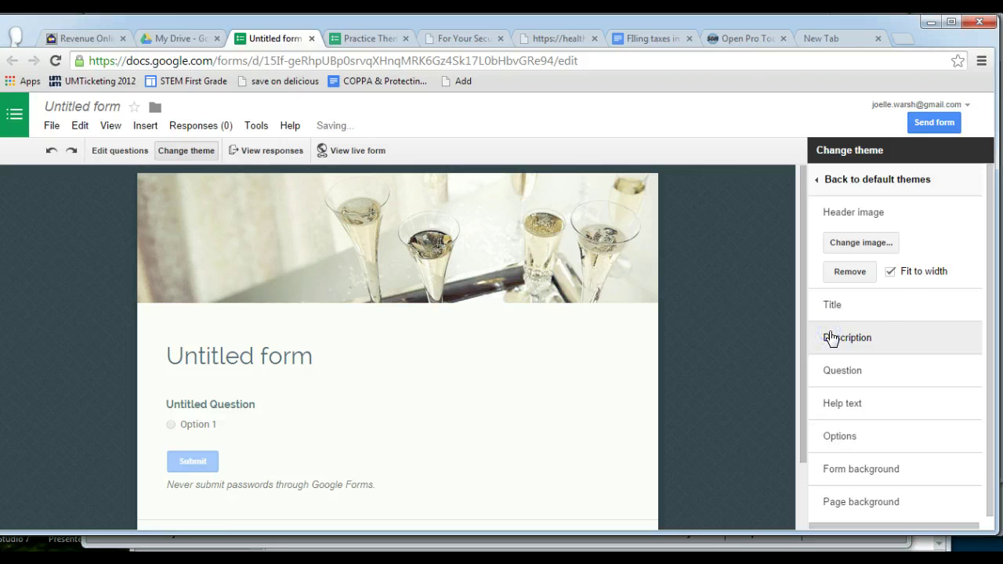
click(891, 271)
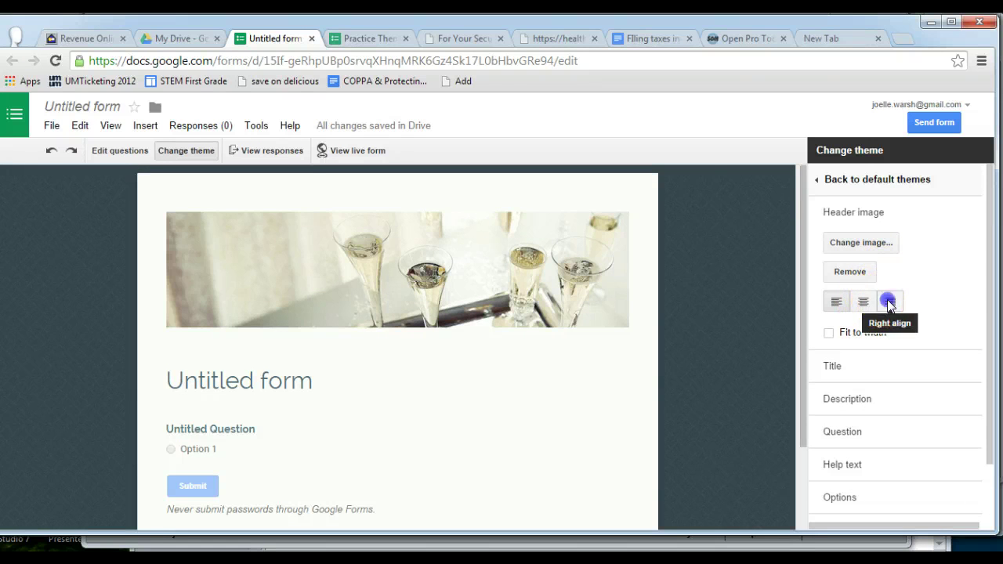
click(891, 304)
click(832, 305)
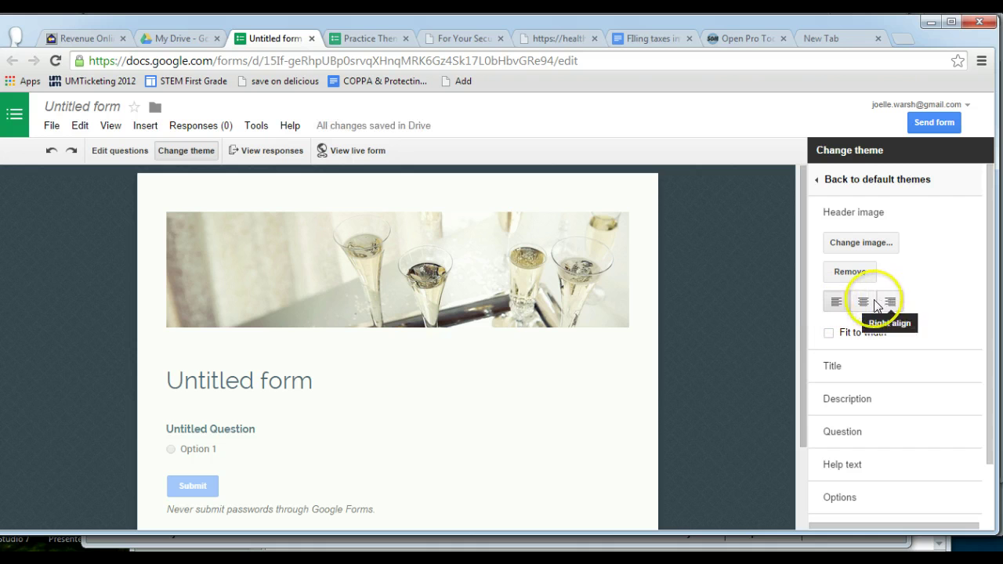
Step: Center-align the header image and set the form title's font to bold Shadows Into Light
click(864, 304)
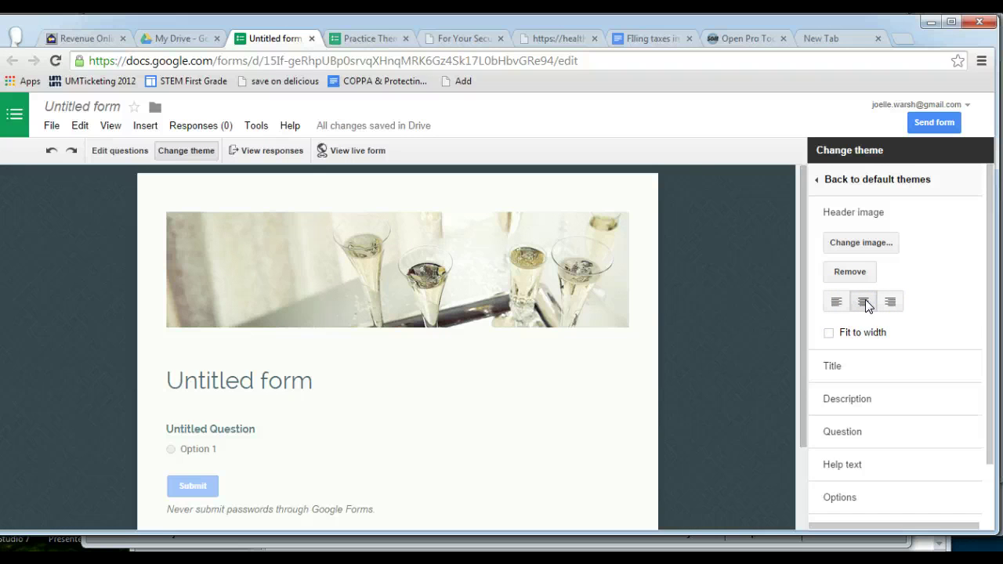
click(834, 370)
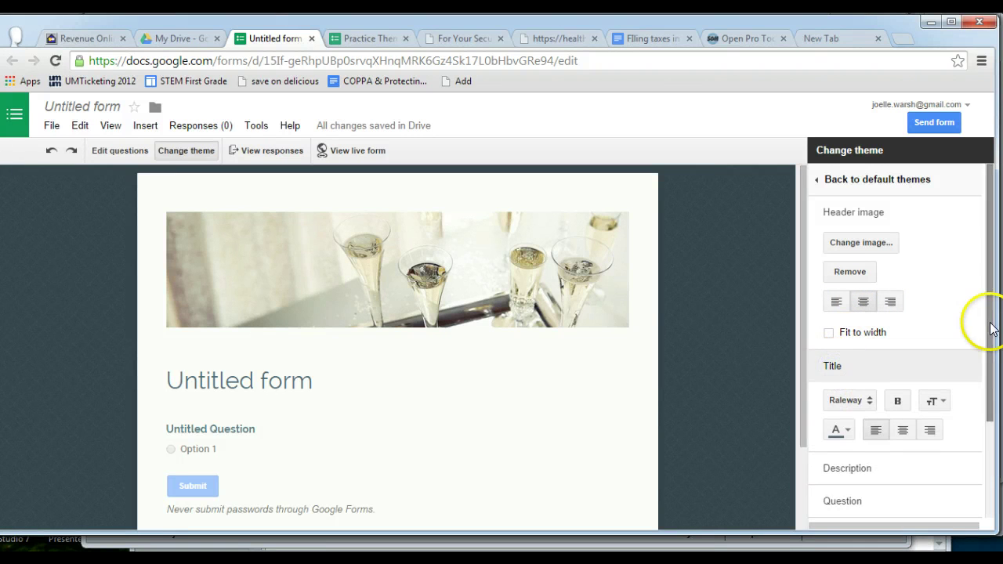
drag(990, 324, 990, 345)
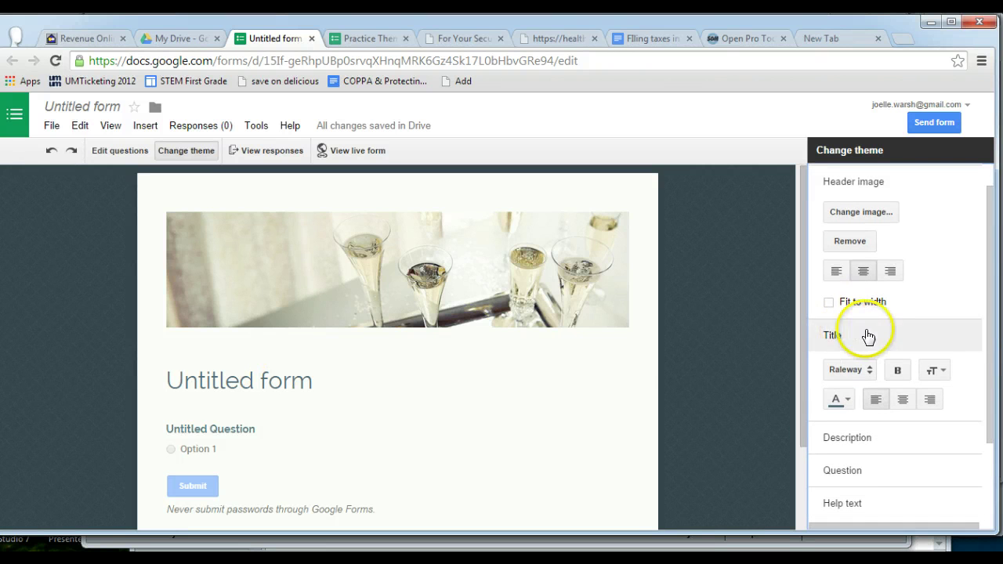
click(868, 371)
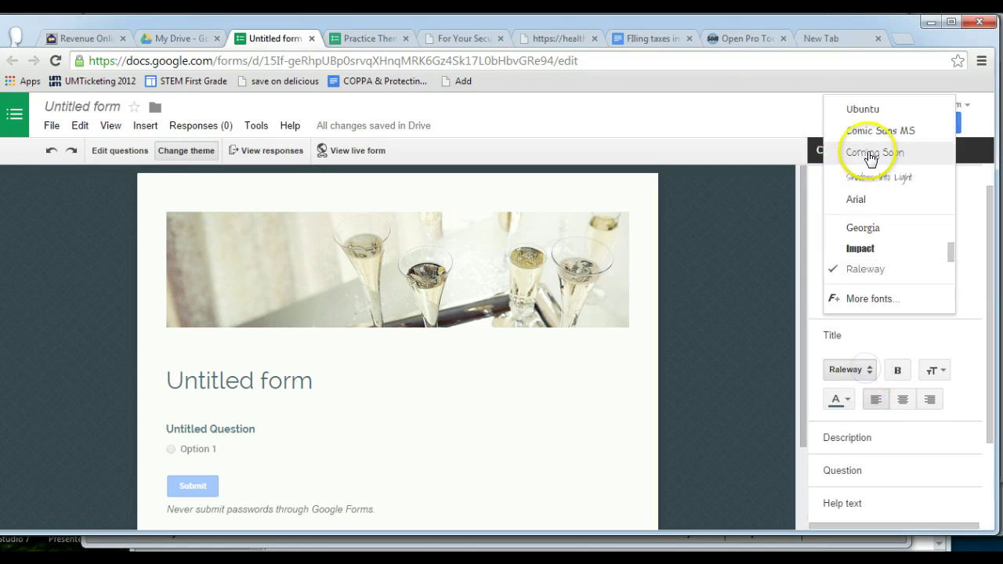
click(874, 174)
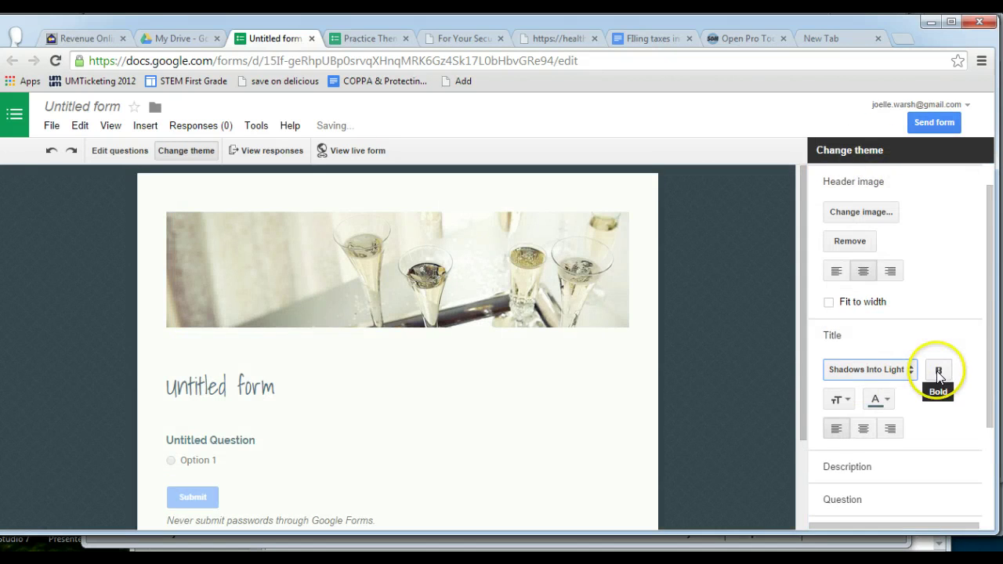
click(938, 370)
Step: Set the form title's text size to Medium and its color to blue
click(846, 400)
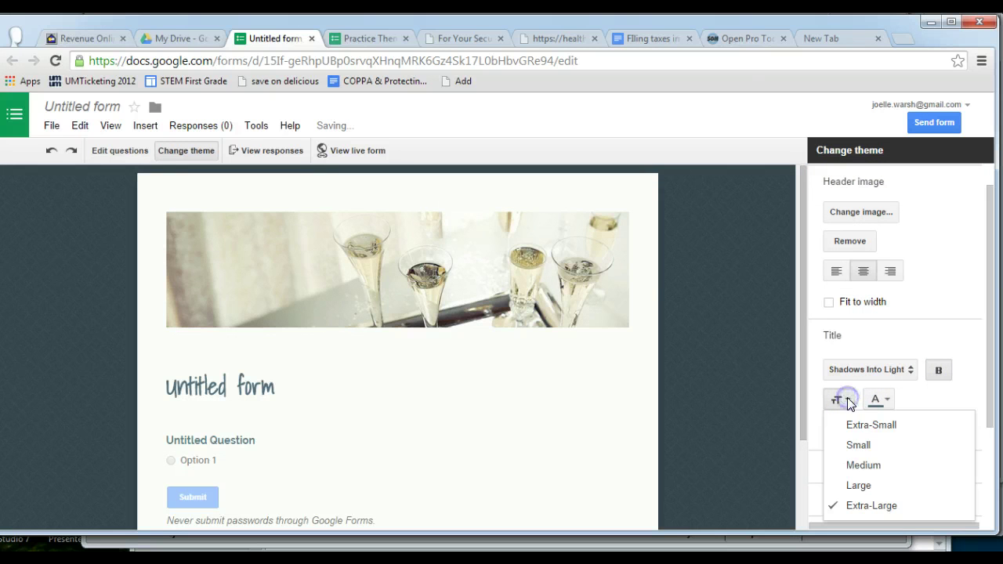
click(857, 465)
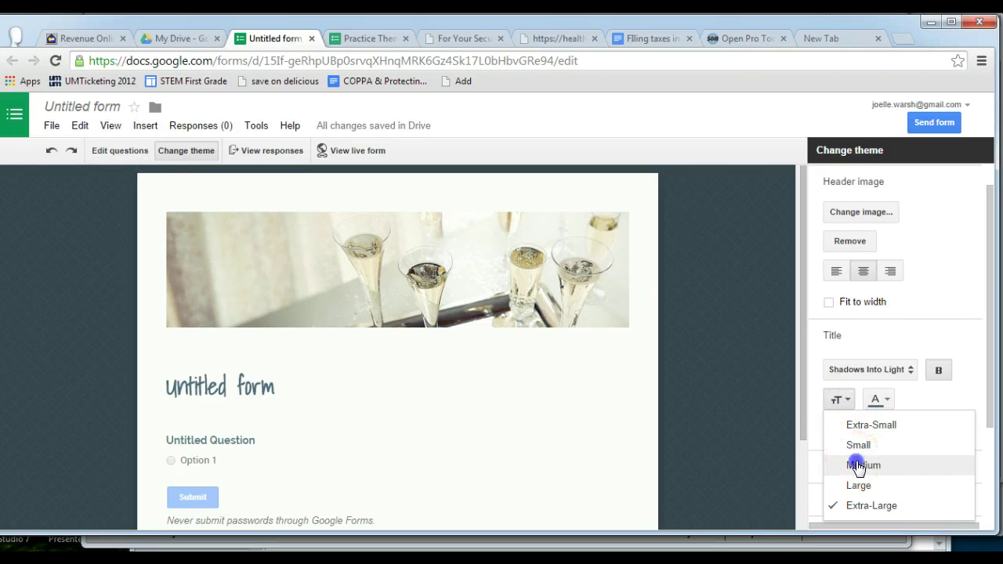
click(884, 400)
click(853, 264)
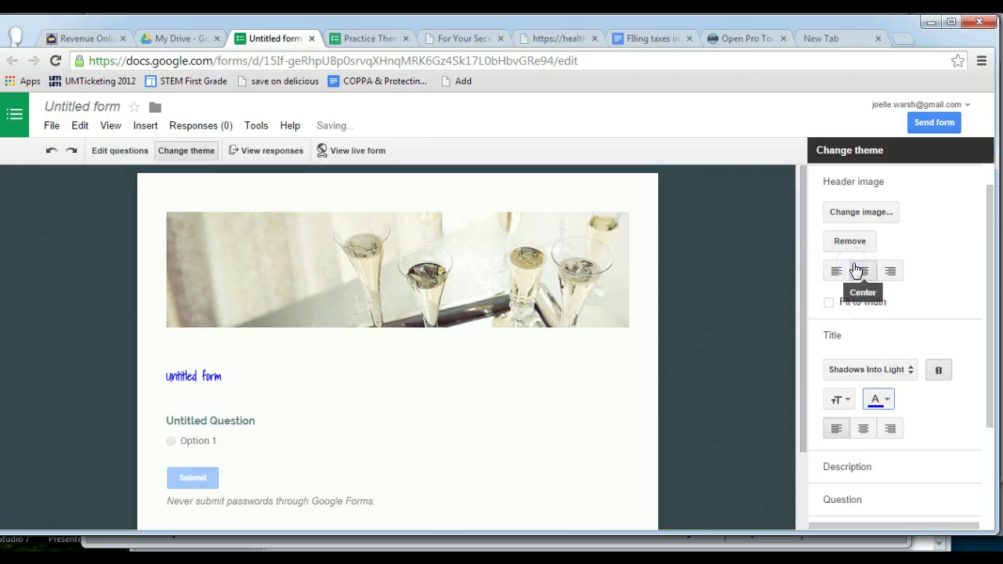
Step: Try centering the form title, right-align it instead, and set its text size to Extra-Large
click(862, 430)
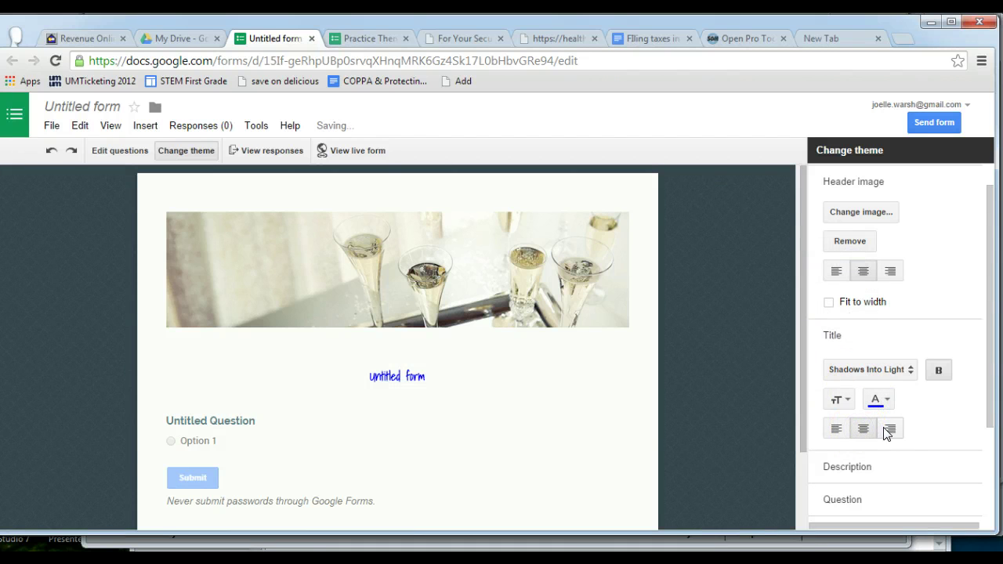
click(888, 432)
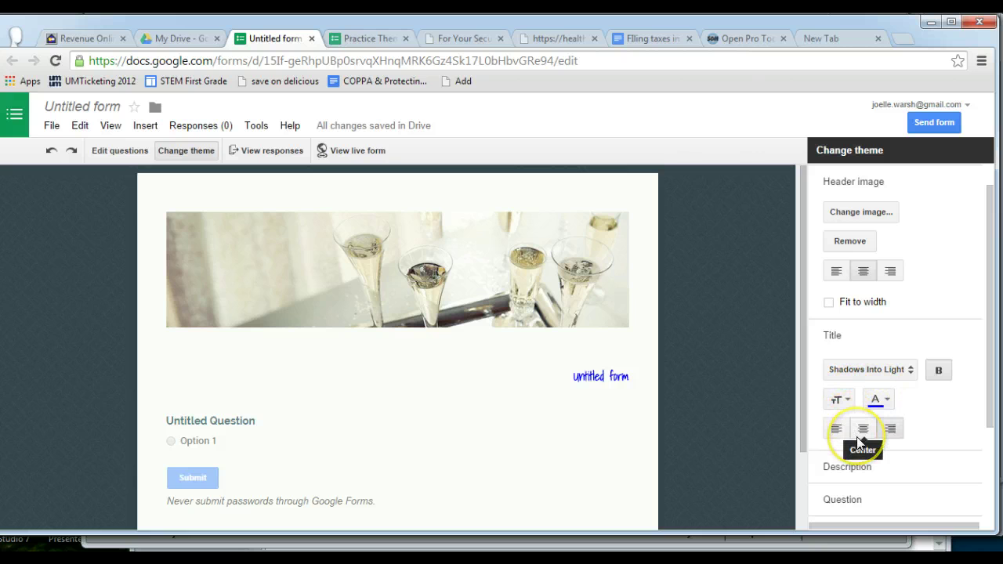
click(840, 401)
click(862, 506)
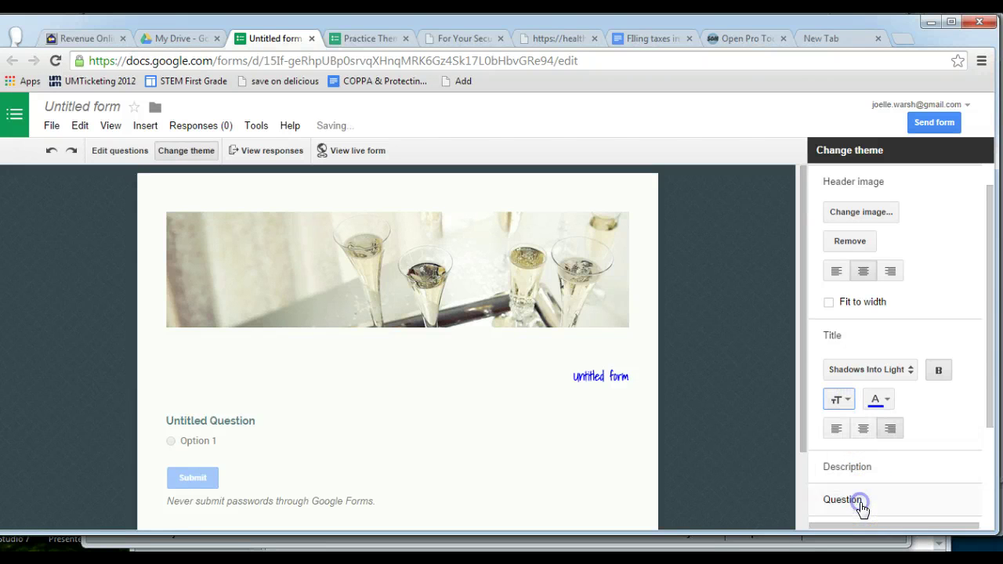
Step: Look at the Description text options, and set the Question text's font to Shadows Into Light
drag(987, 324, 989, 440)
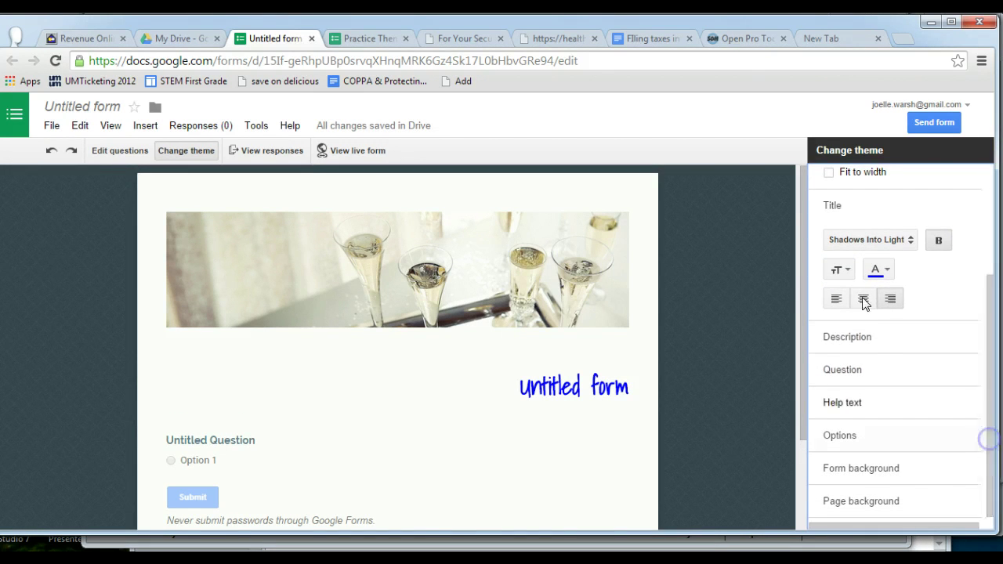
click(865, 337)
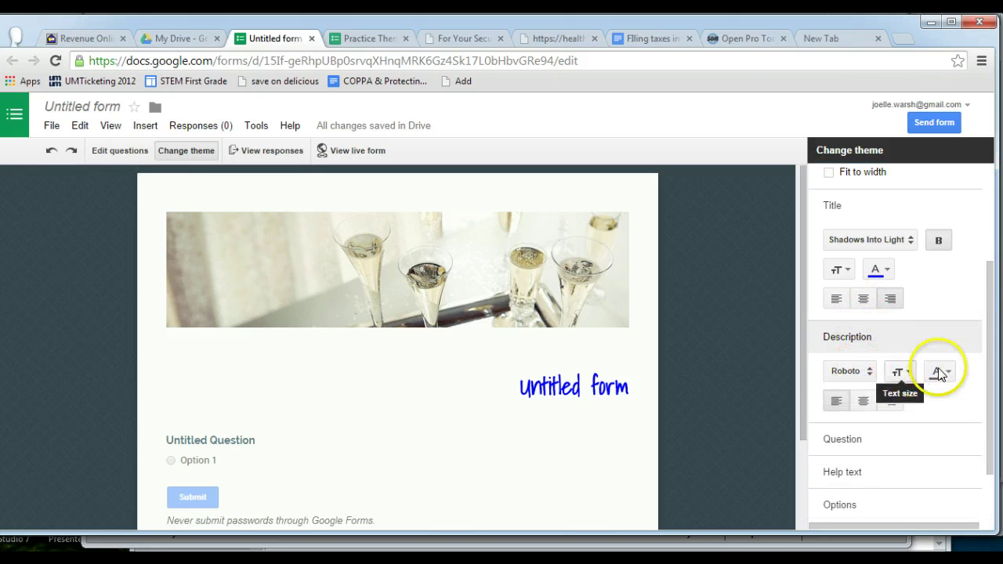
click(894, 439)
drag(992, 376, 985, 437)
click(867, 367)
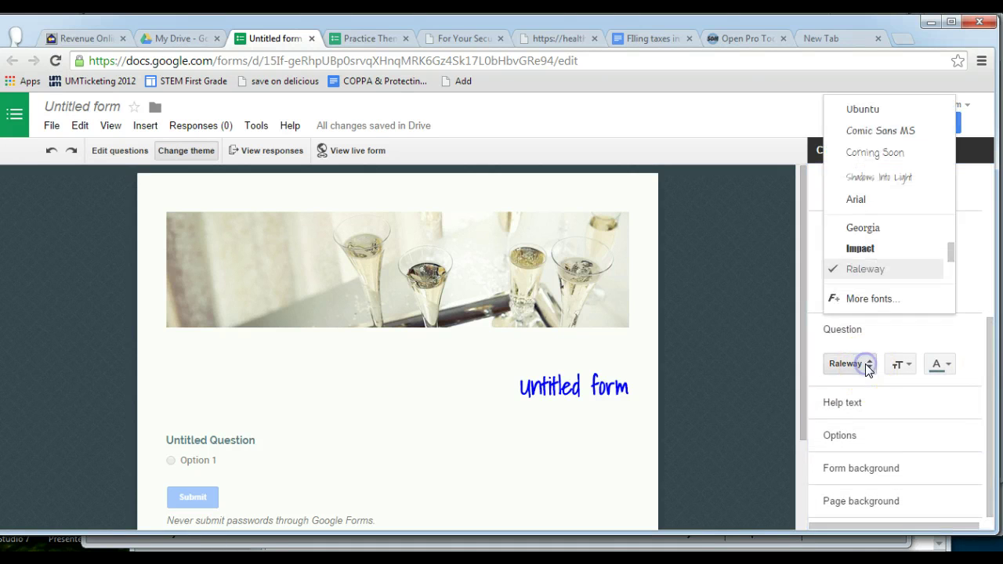
click(854, 186)
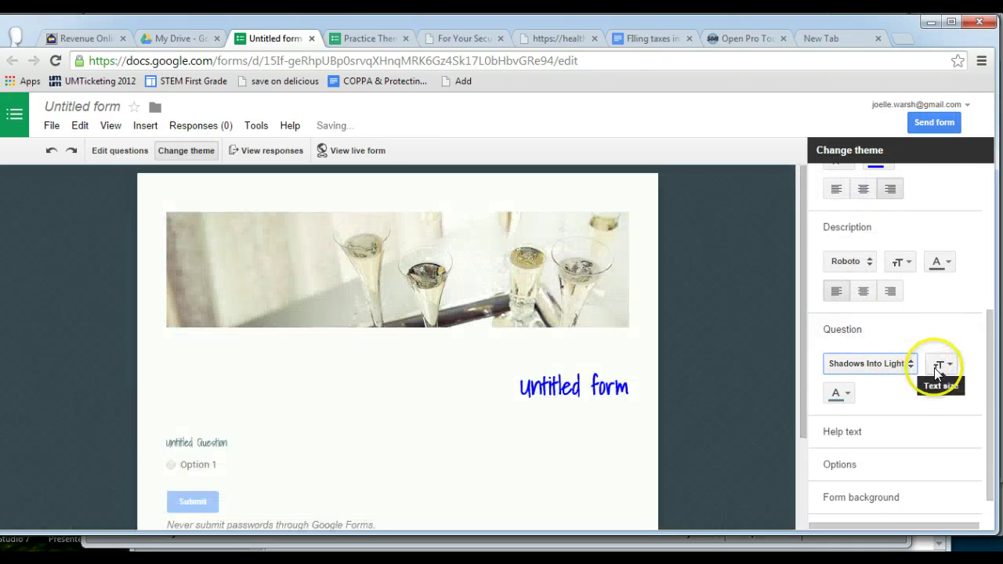
Step: Increase the Question text's size and color it red
click(941, 367)
click(873, 430)
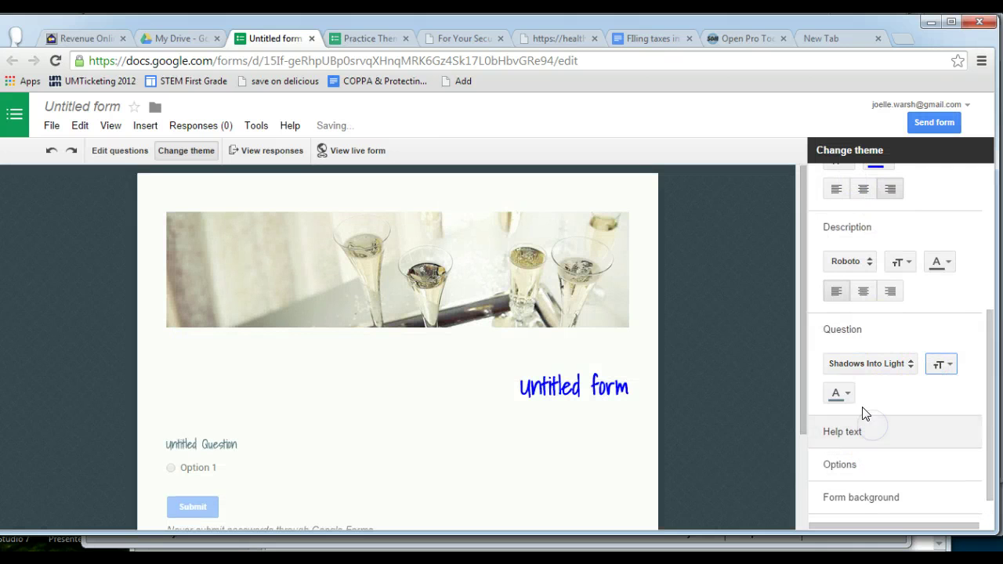
click(842, 393)
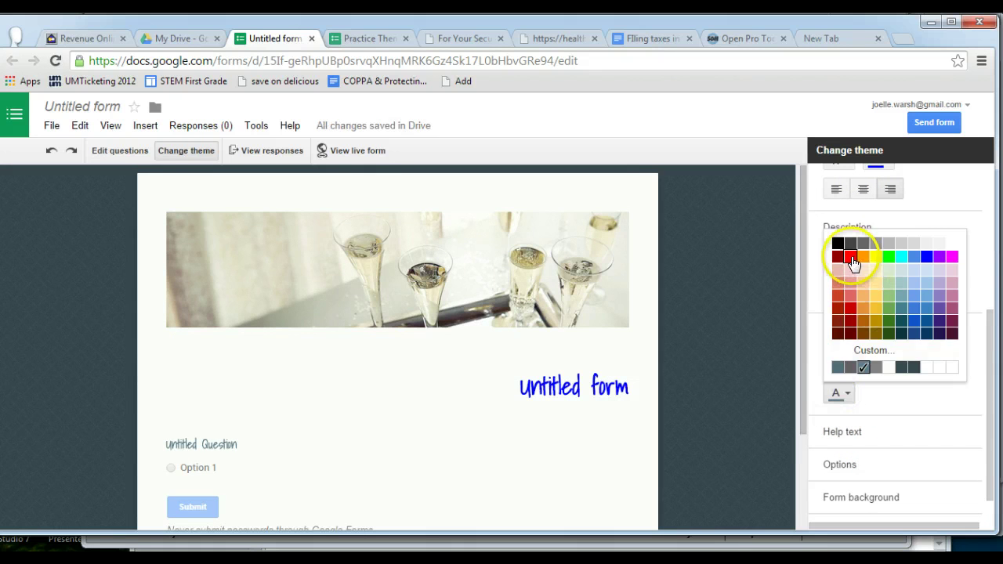
click(851, 257)
Step: Set the form background's fill color to red
drag(991, 317, 994, 391)
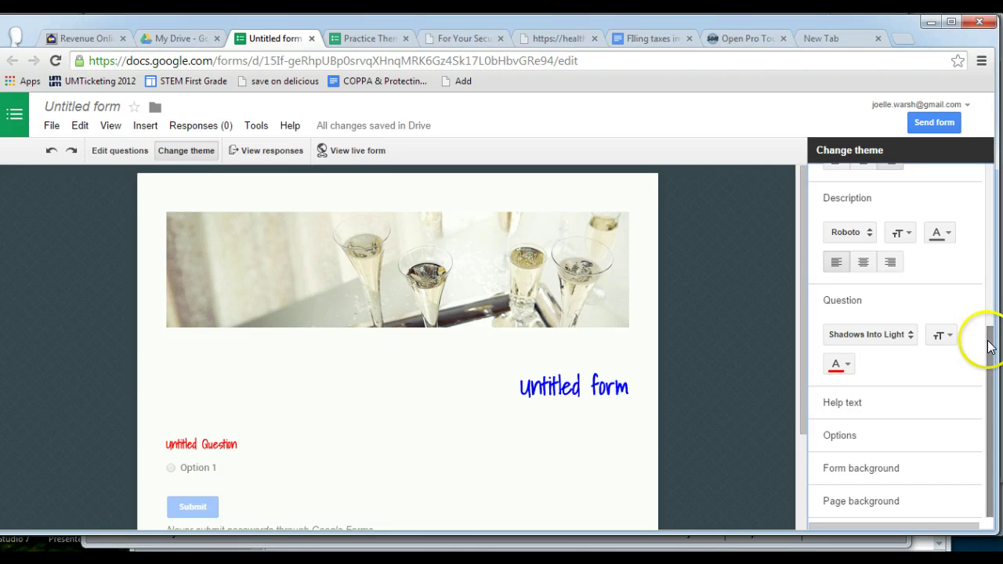
drag(991, 347, 990, 390)
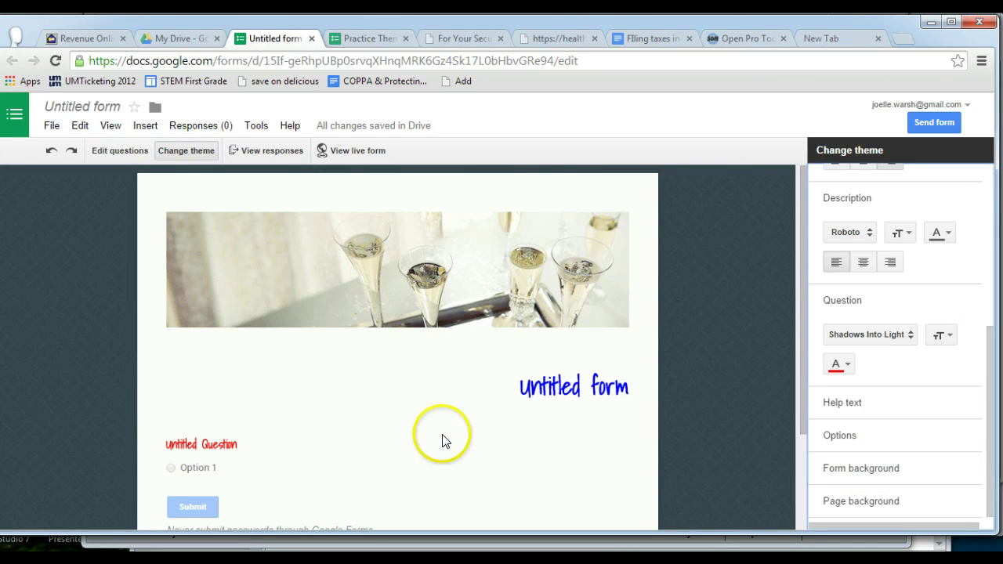
click(851, 468)
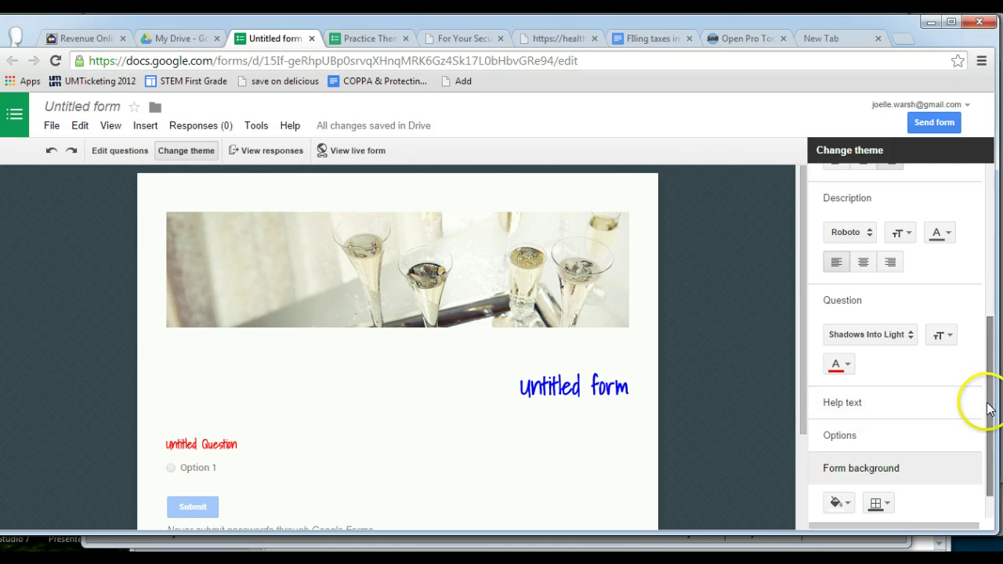
drag(989, 409, 987, 459)
click(839, 463)
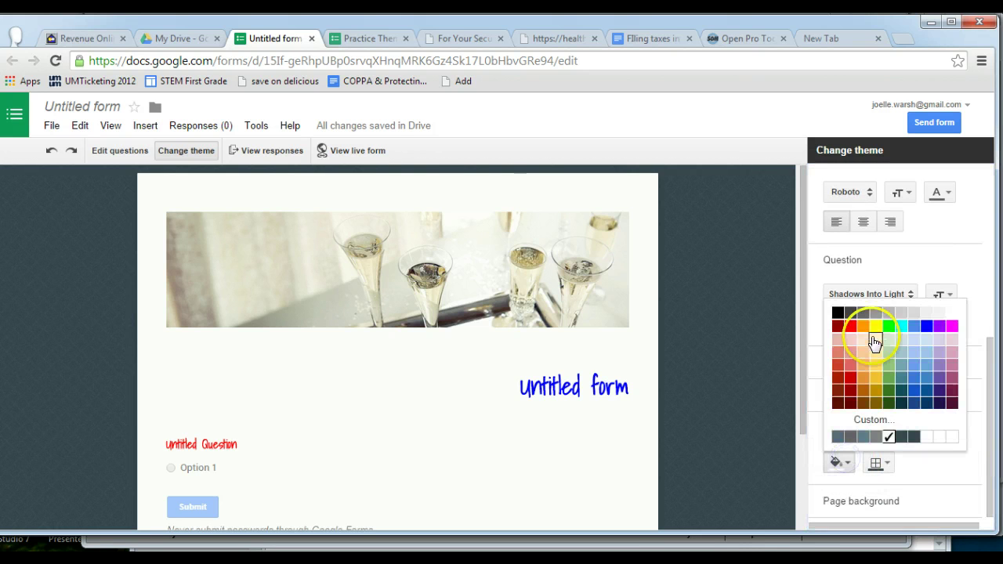
click(851, 326)
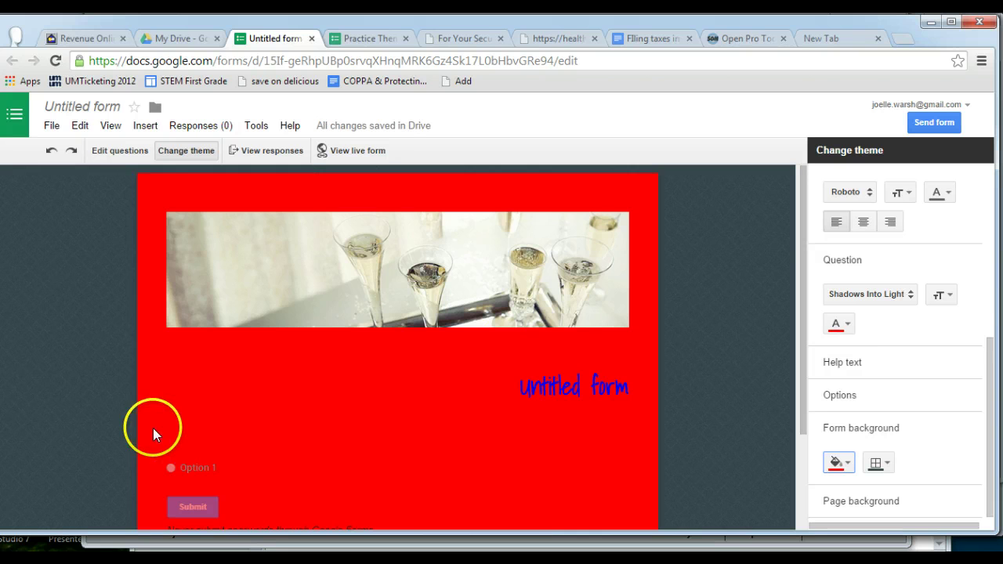
Step: Set the Question text color to blue and give the form background a blue border
click(847, 321)
click(925, 362)
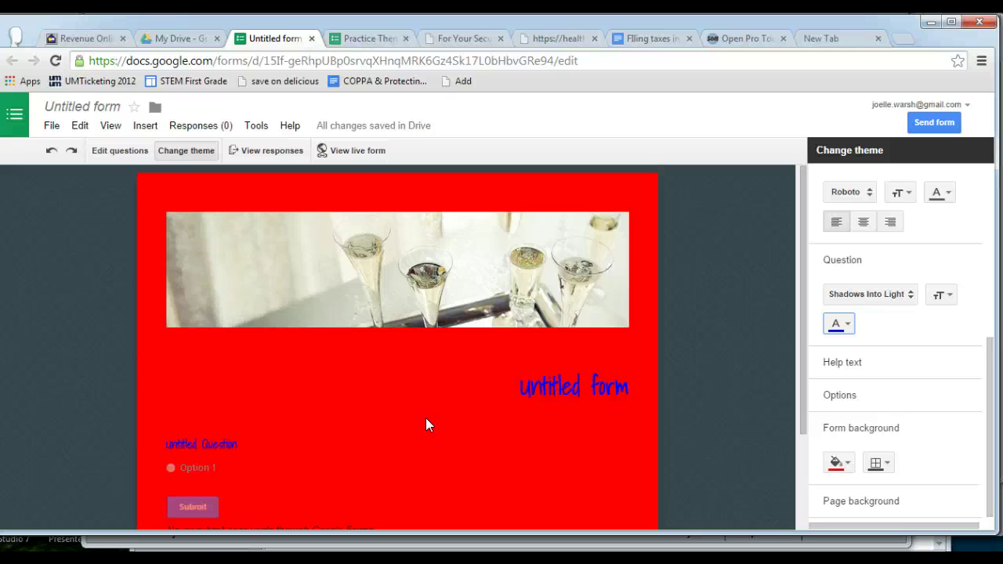
click(882, 463)
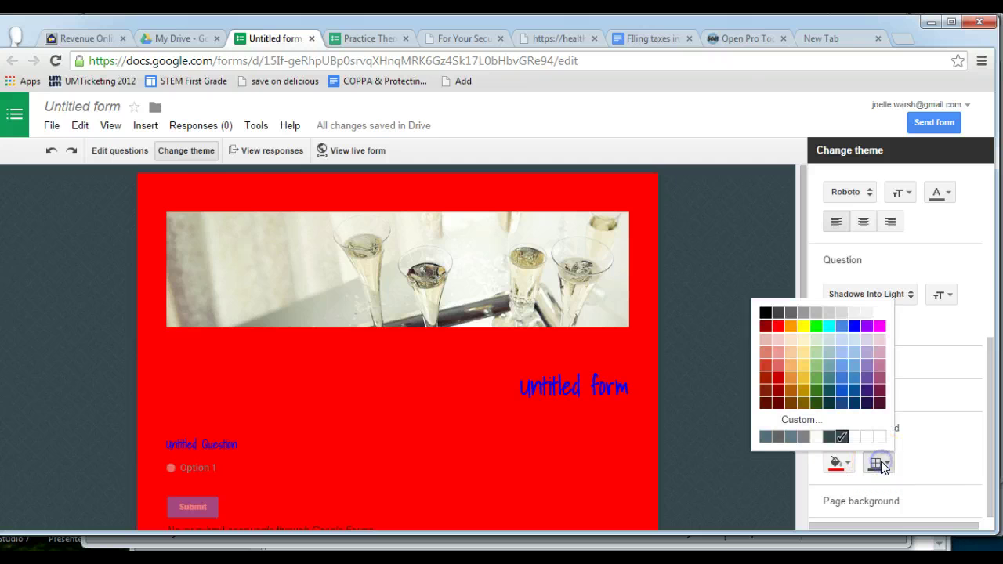
click(854, 325)
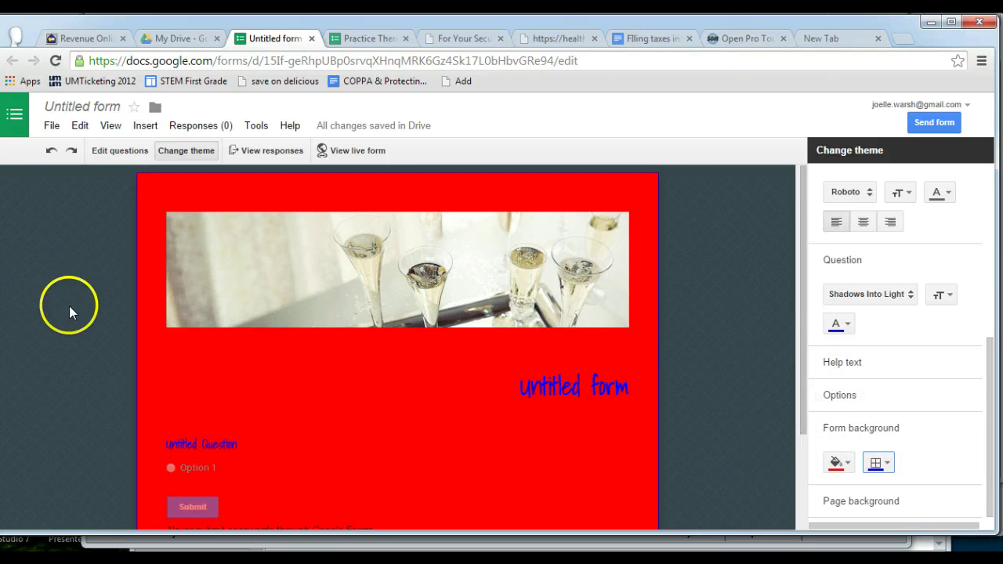
Step: Remove the page background image and set the page background color to blue
click(889, 506)
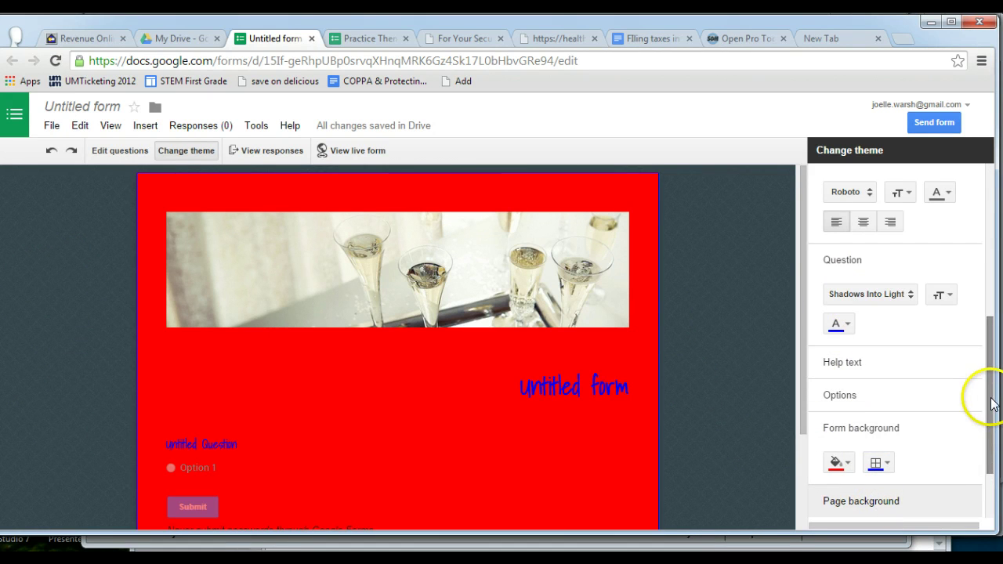
drag(988, 405, 993, 475)
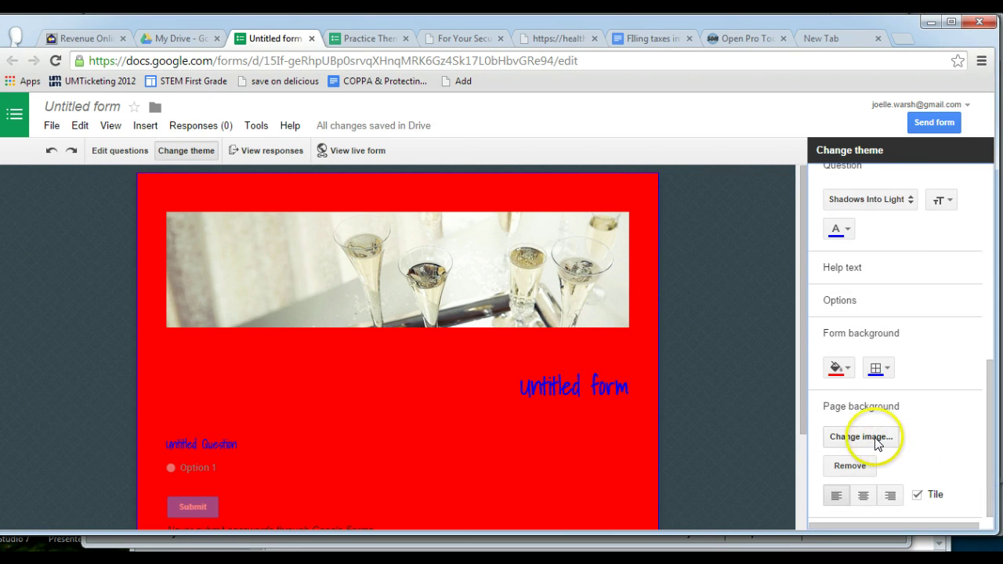
click(850, 465)
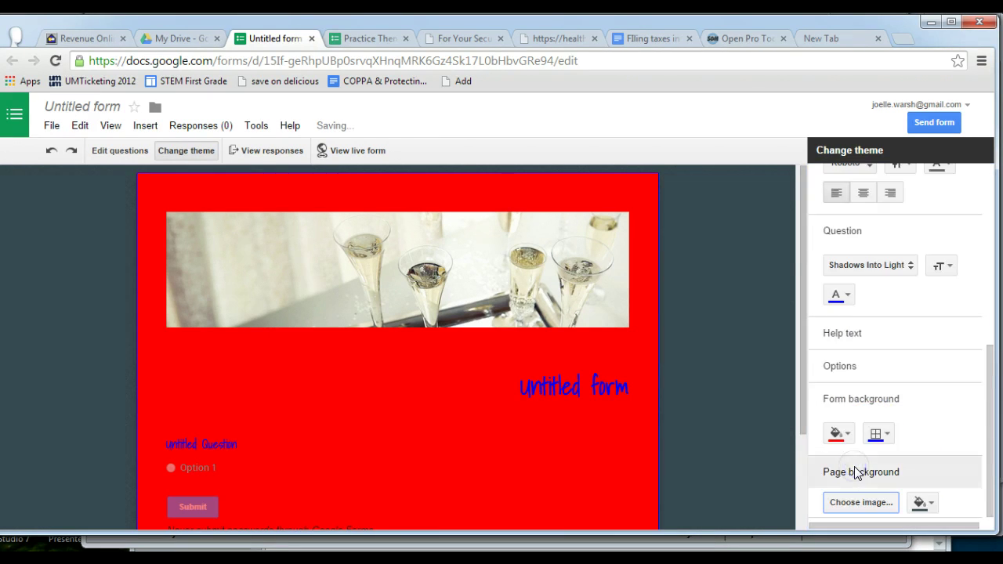
click(989, 384)
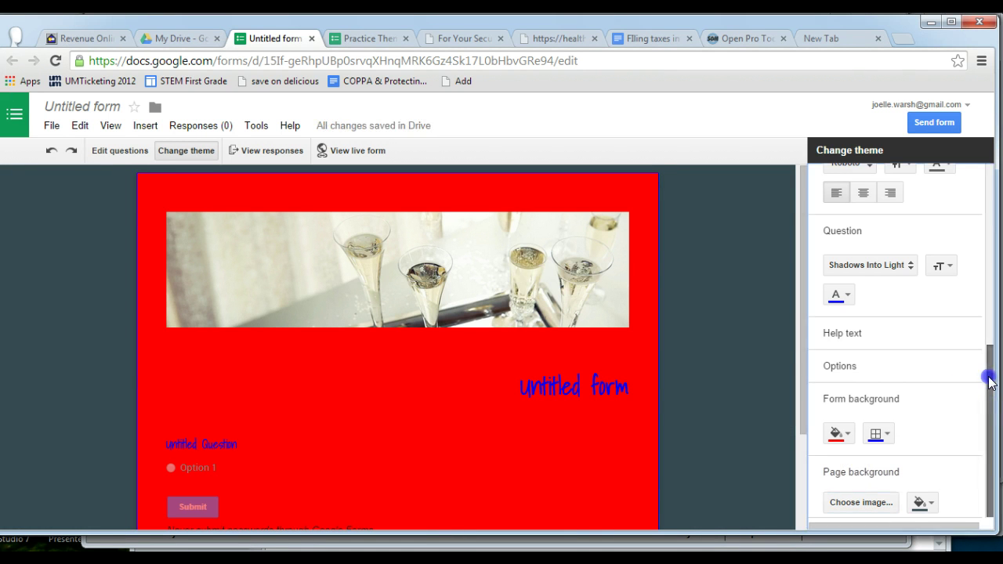
click(931, 502)
click(898, 367)
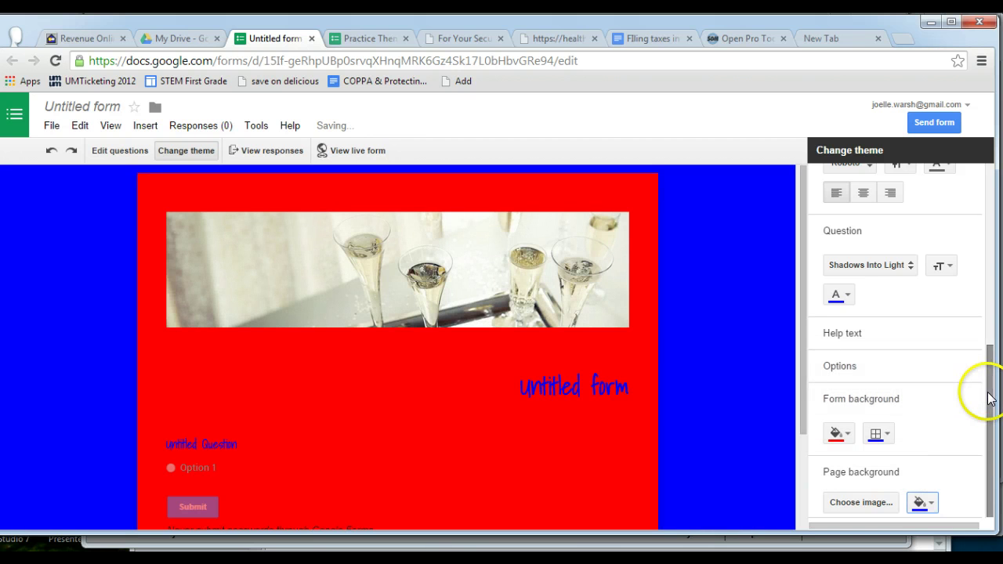
Step: Change the page background color to purple
drag(985, 396, 993, 439)
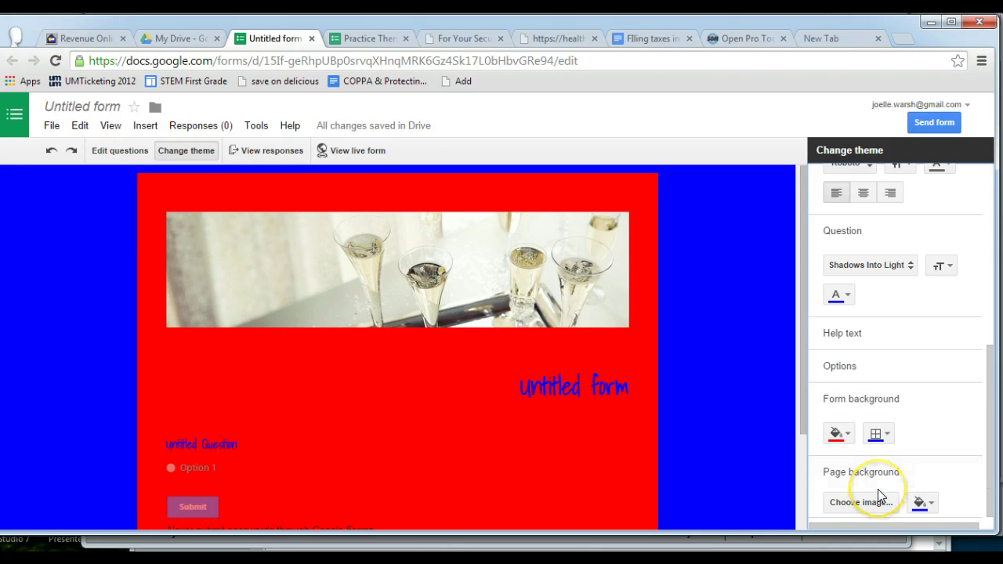
click(929, 504)
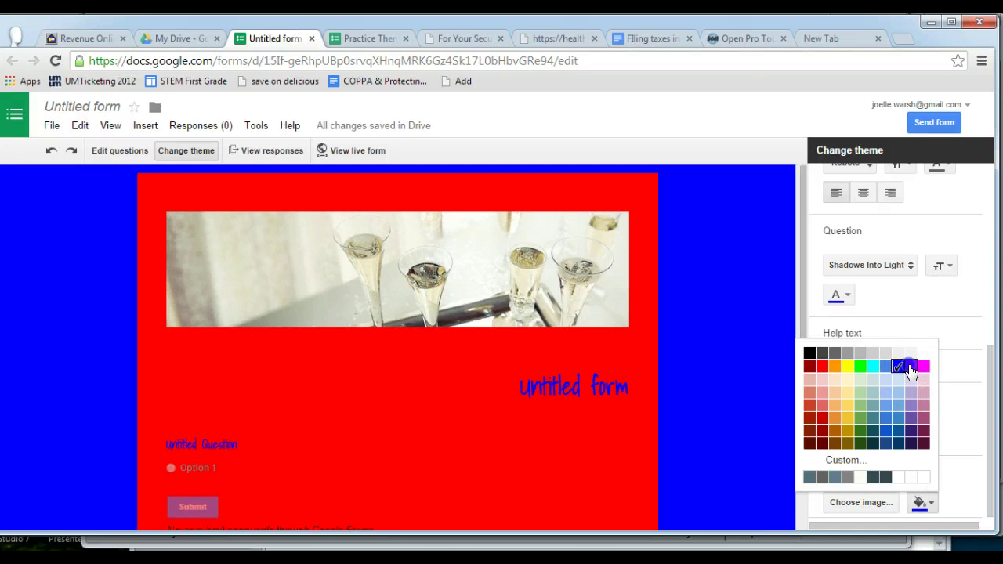
click(912, 366)
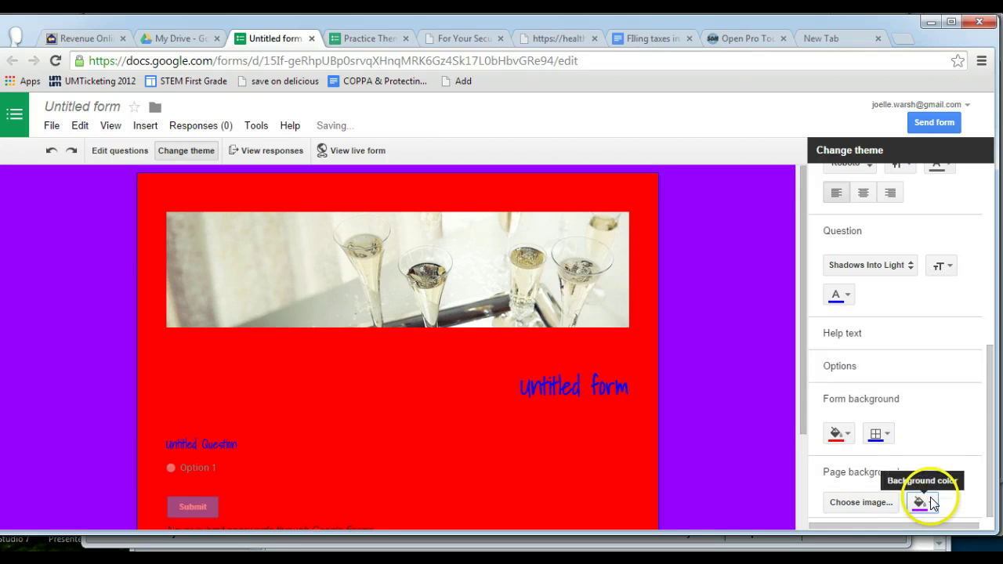
Step: Set the cartoon picture from the Profile photos album as the page background image
click(877, 502)
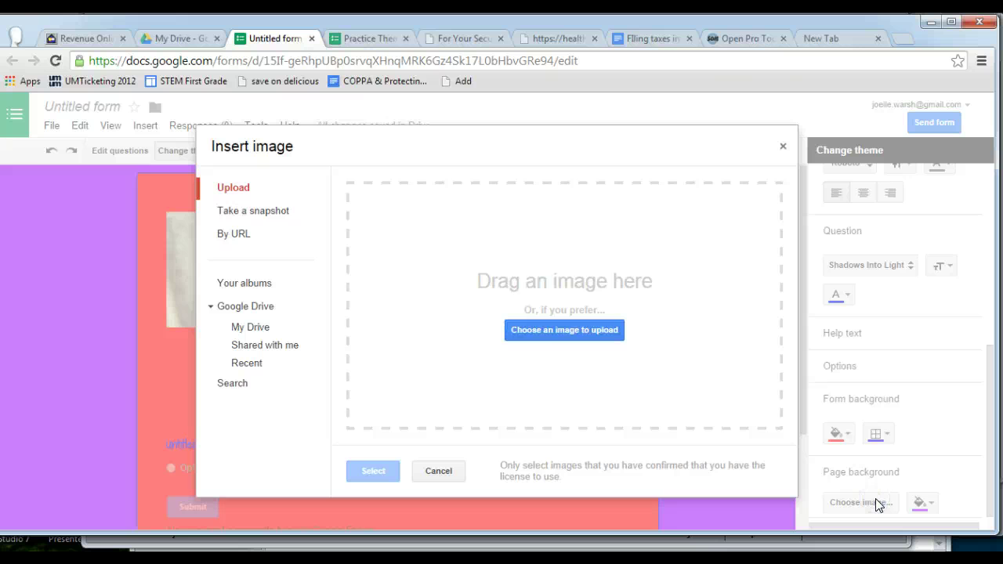
click(246, 288)
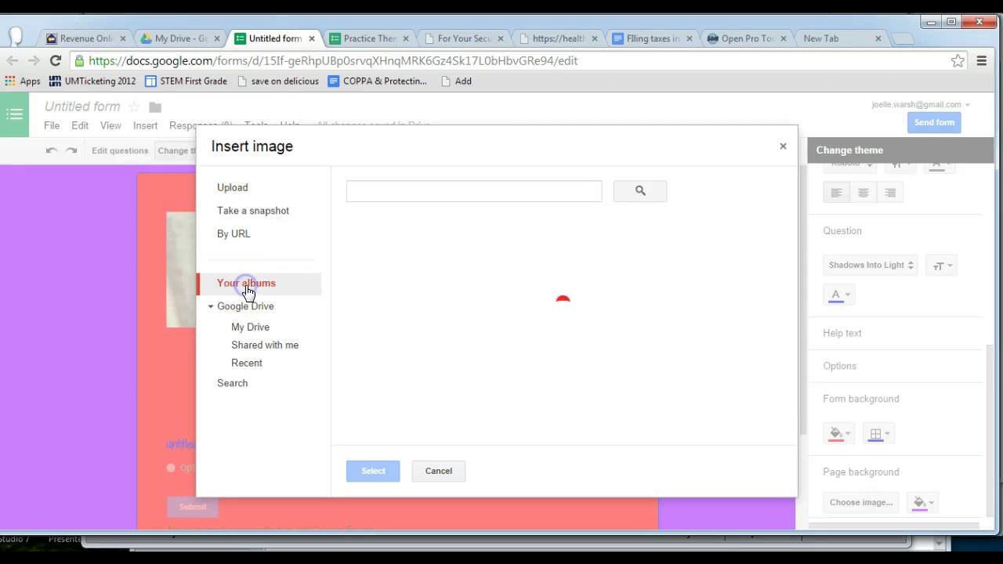
click(529, 265)
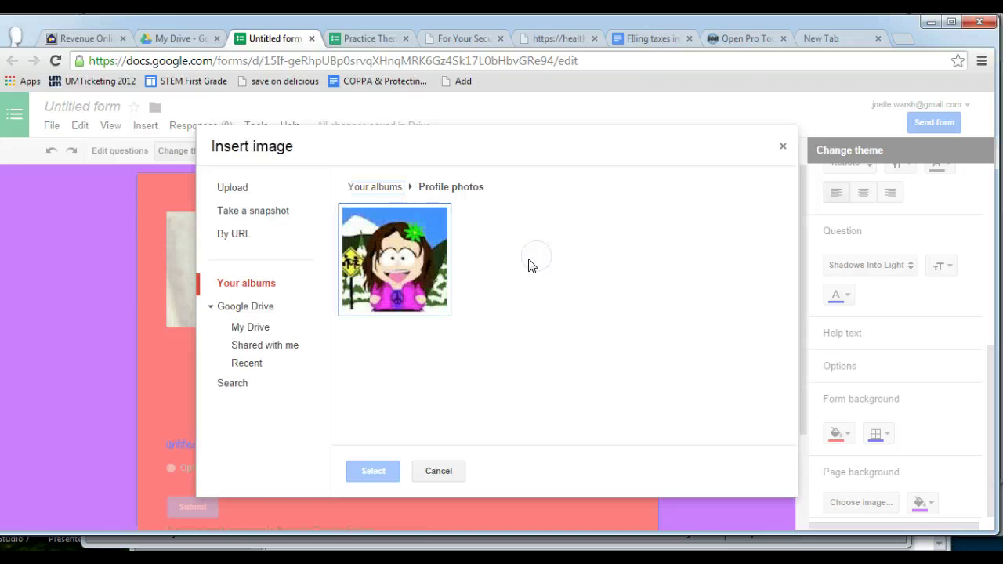
click(404, 259)
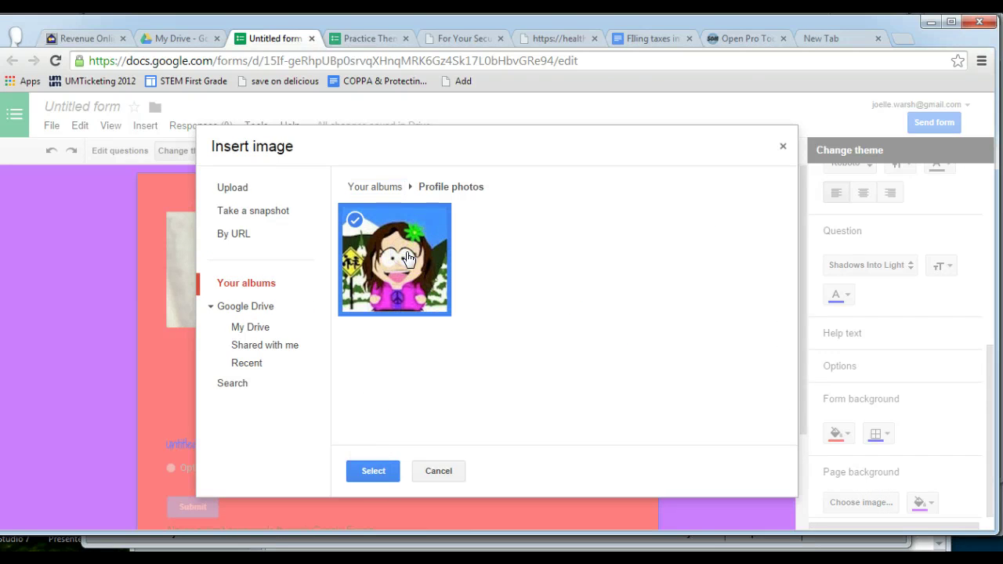
click(373, 471)
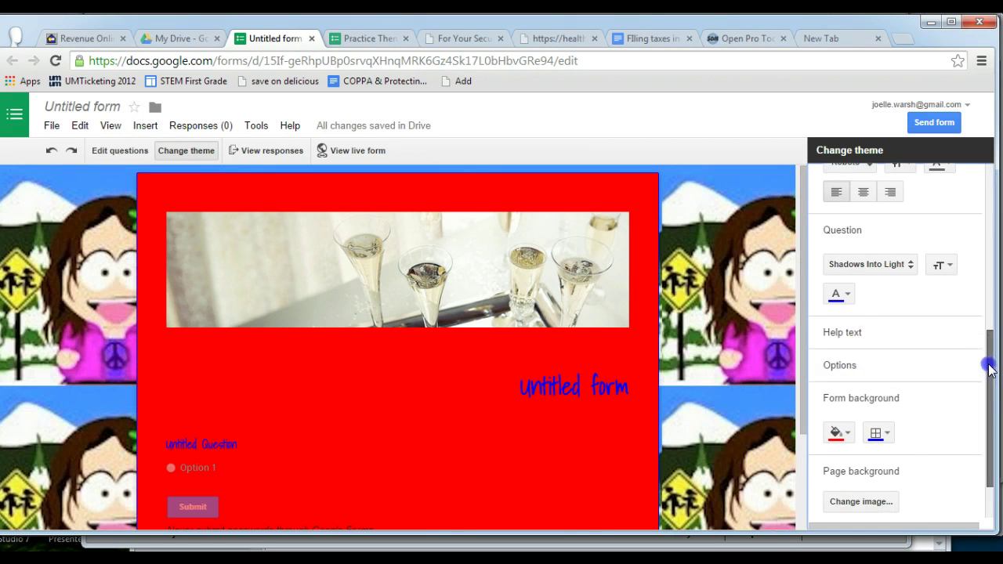
Step: Turn off tiling for the page background image and reselect the cartoon picture from the Profile photos album
drag(989, 364, 995, 408)
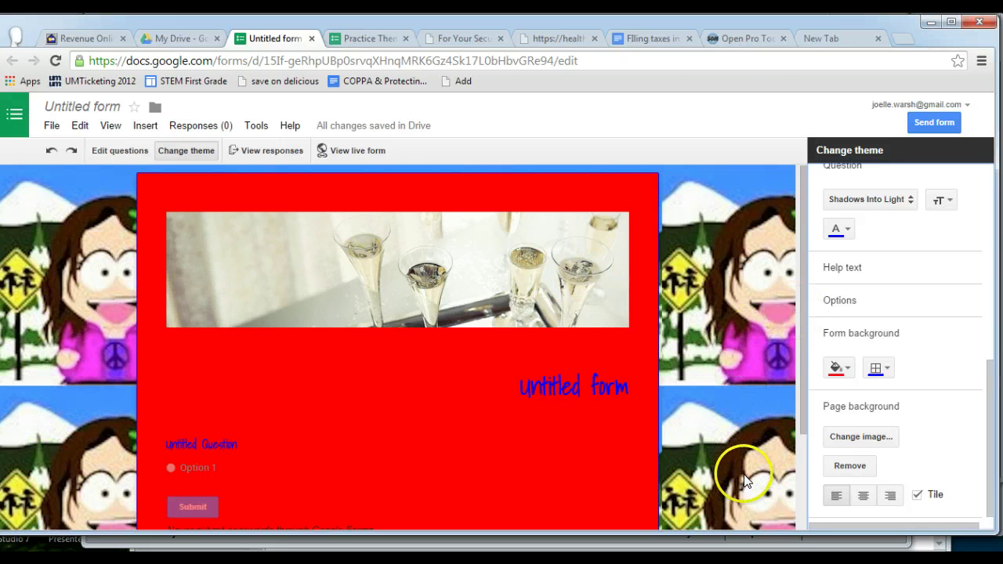
click(918, 495)
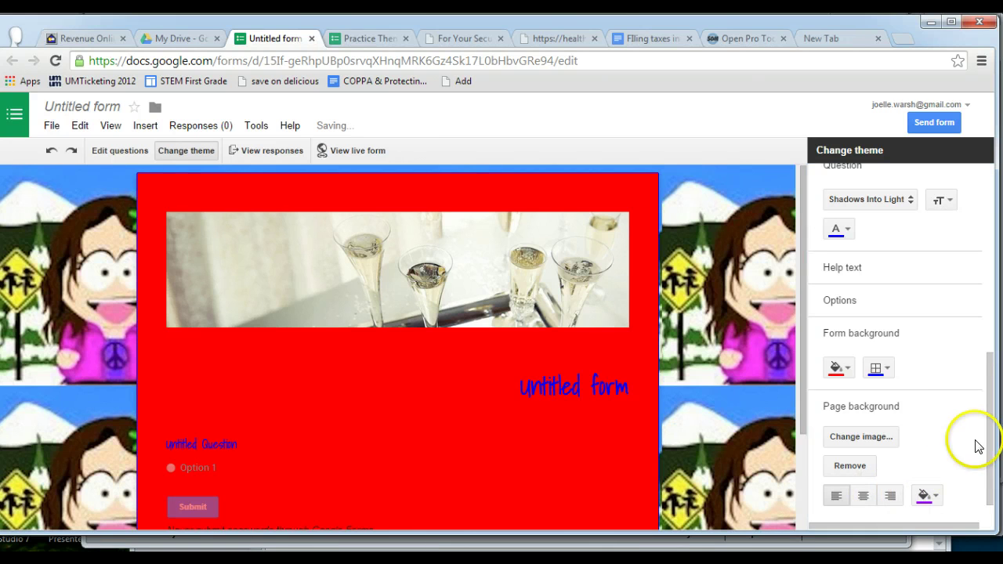
drag(989, 420, 988, 460)
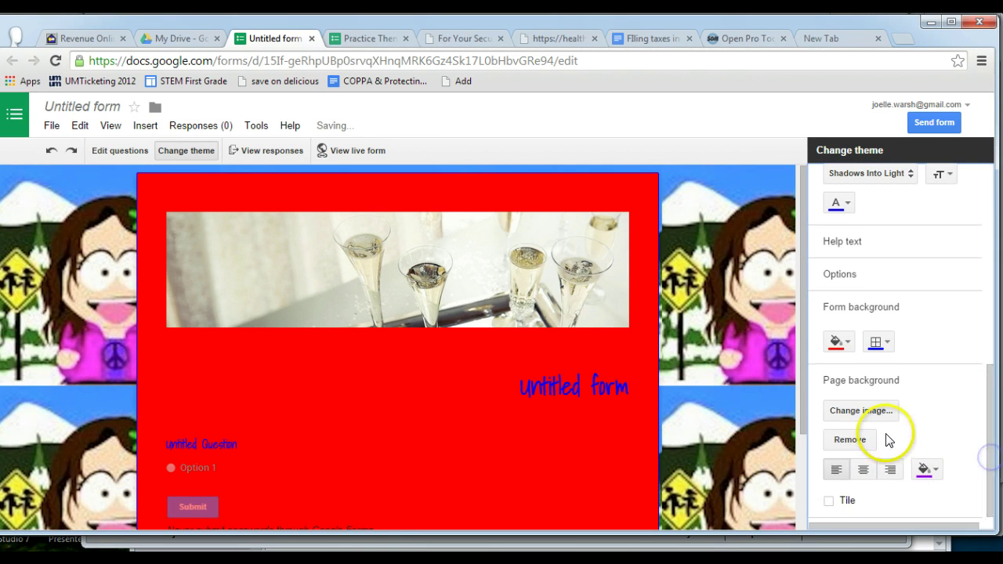
click(872, 411)
click(367, 270)
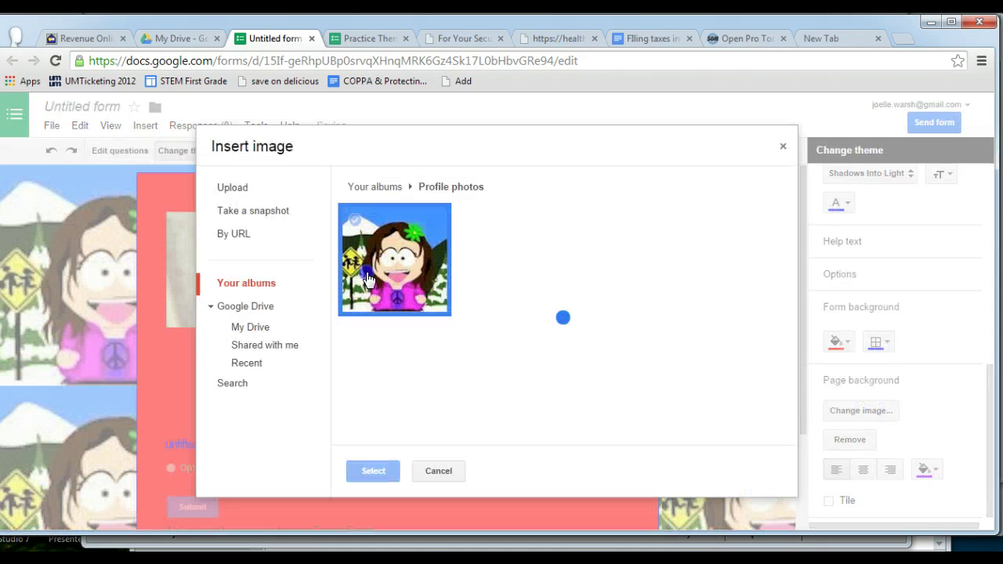
click(364, 470)
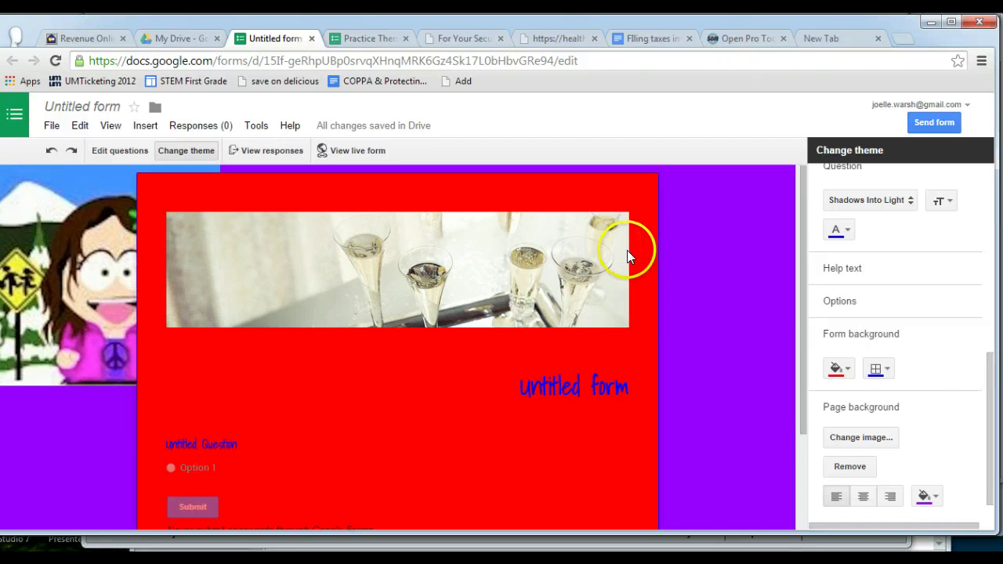
Step: Remove the page background image and set the page background color to green
click(853, 467)
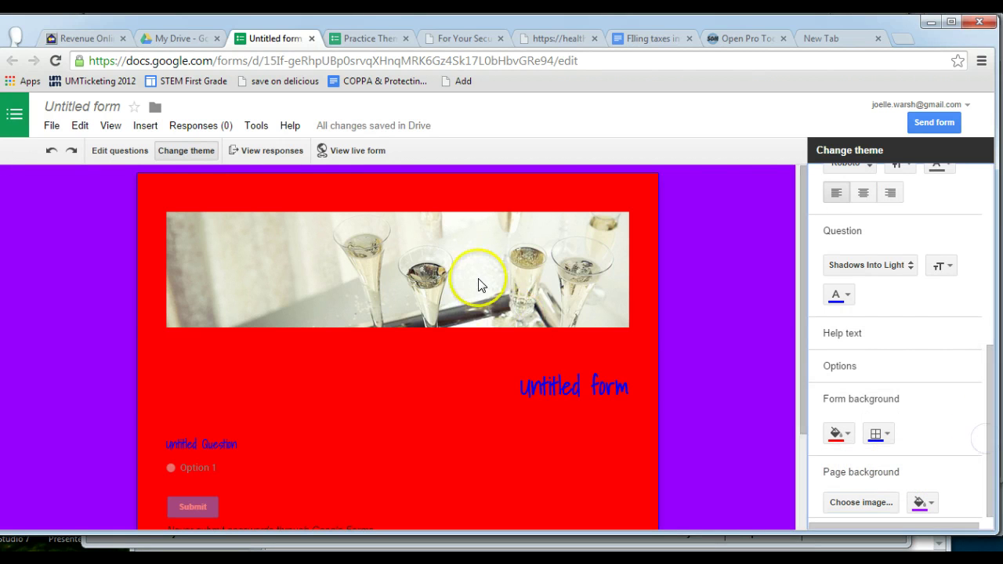
click(925, 501)
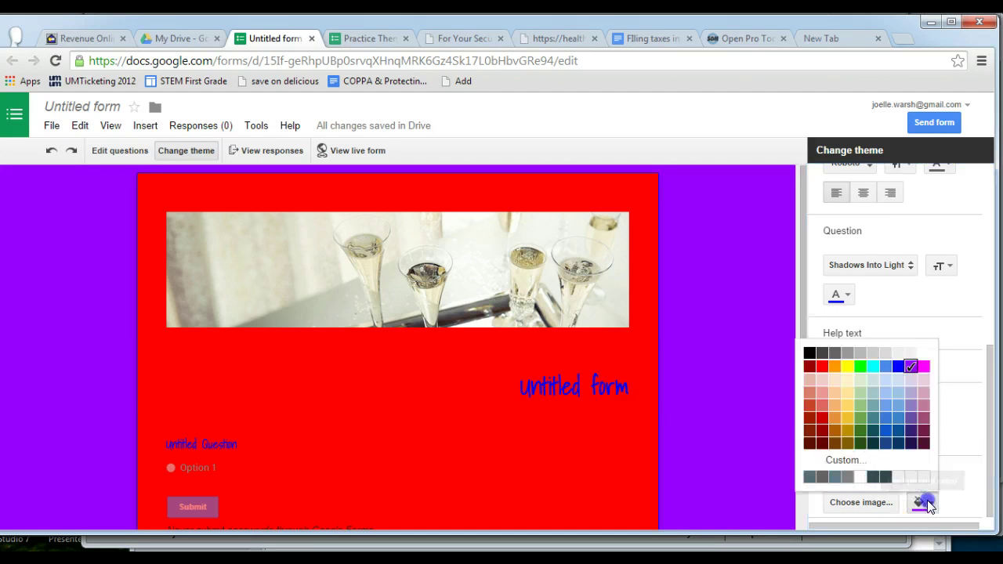
click(860, 367)
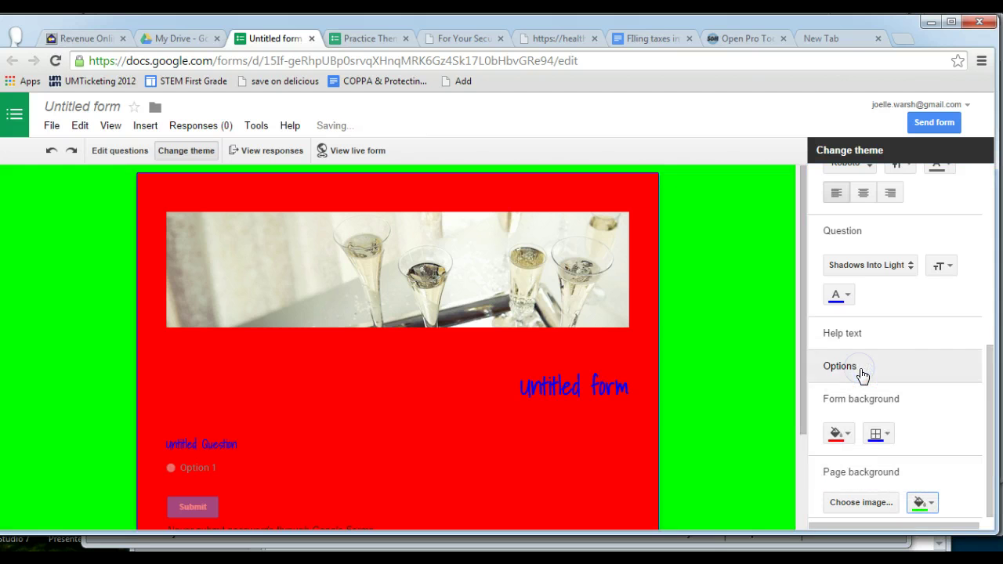
Step: Return to the theme list and copy the theme from the existing form Practice Theme
drag(991, 420, 976, 223)
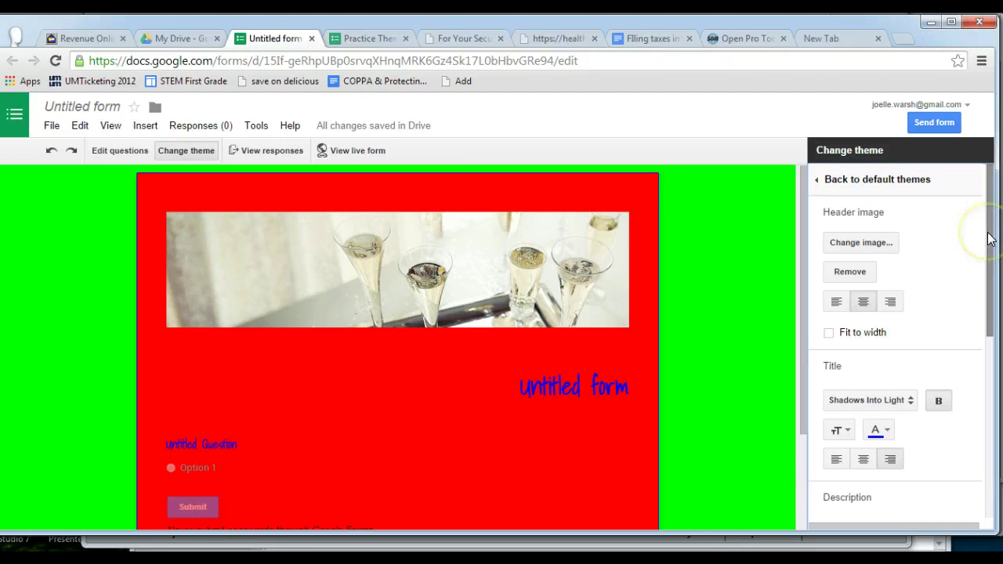
click(199, 149)
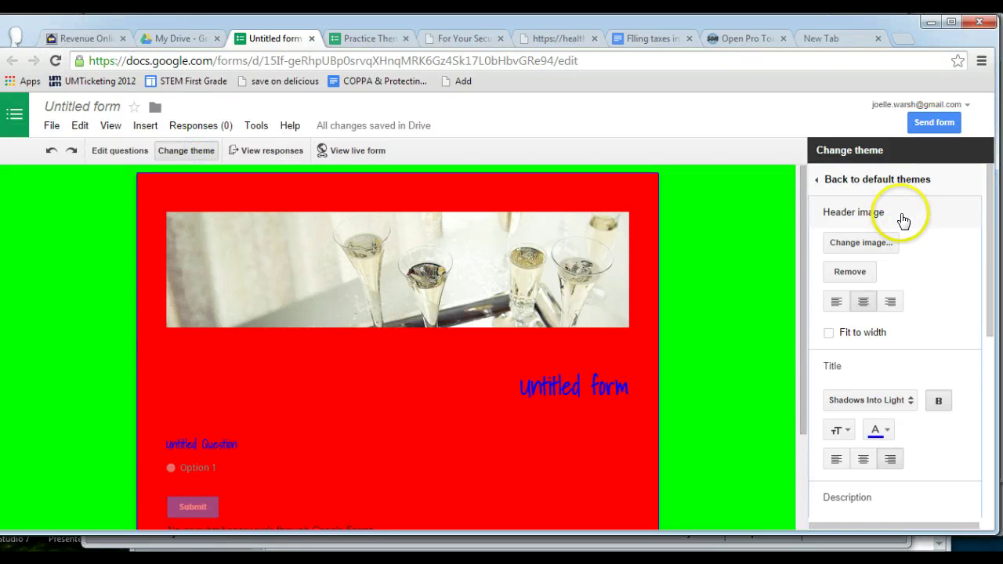
click(879, 179)
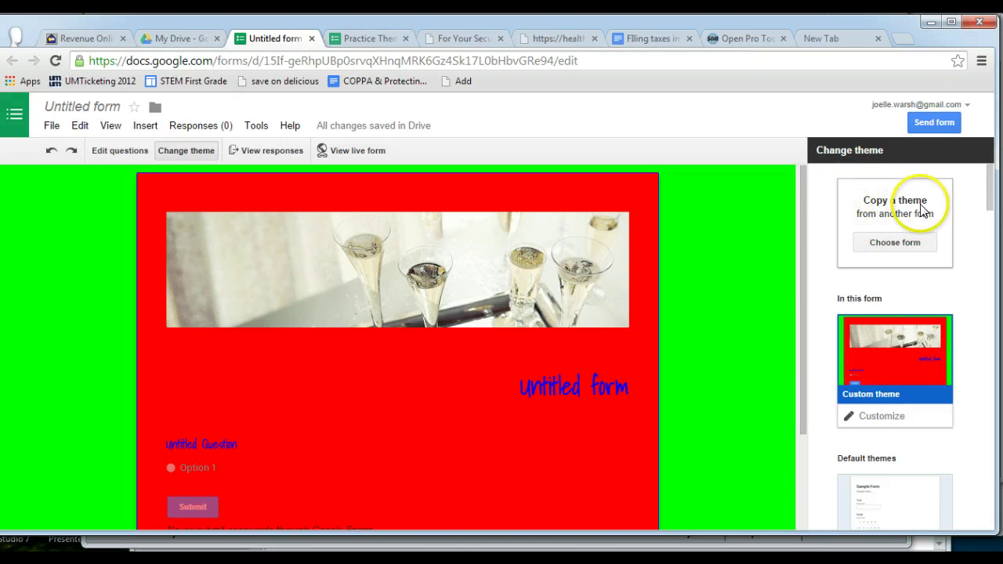
click(893, 242)
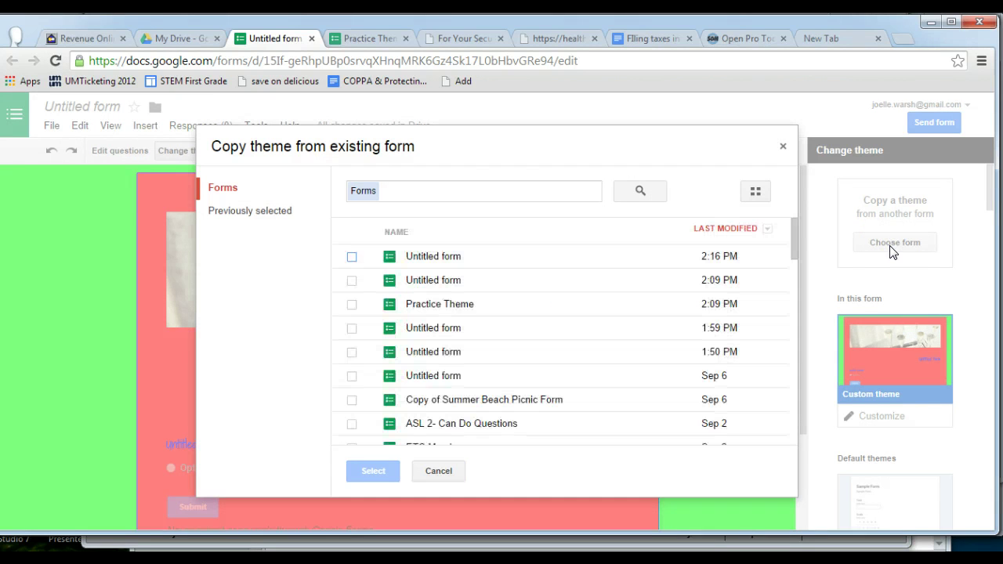
click(456, 311)
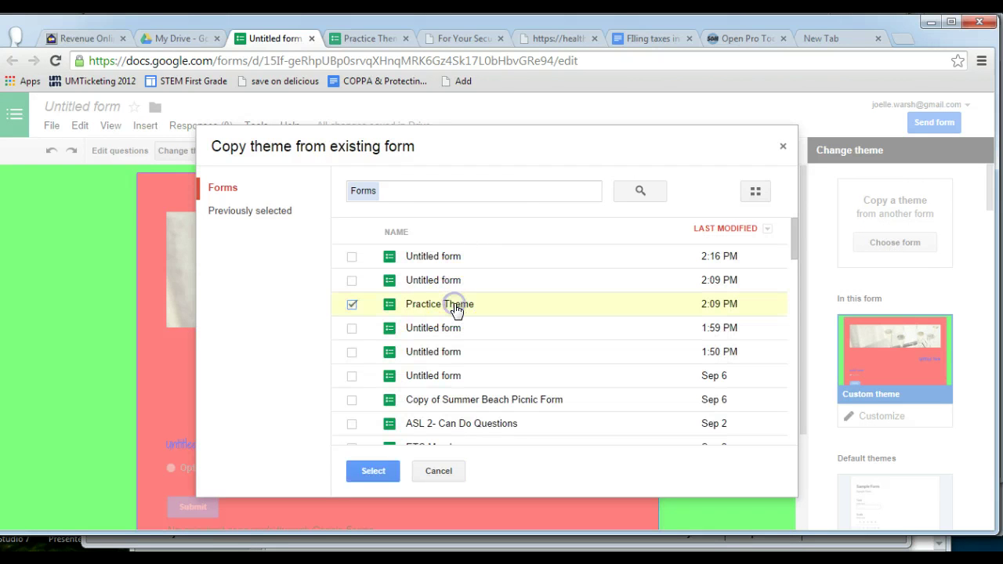
click(371, 468)
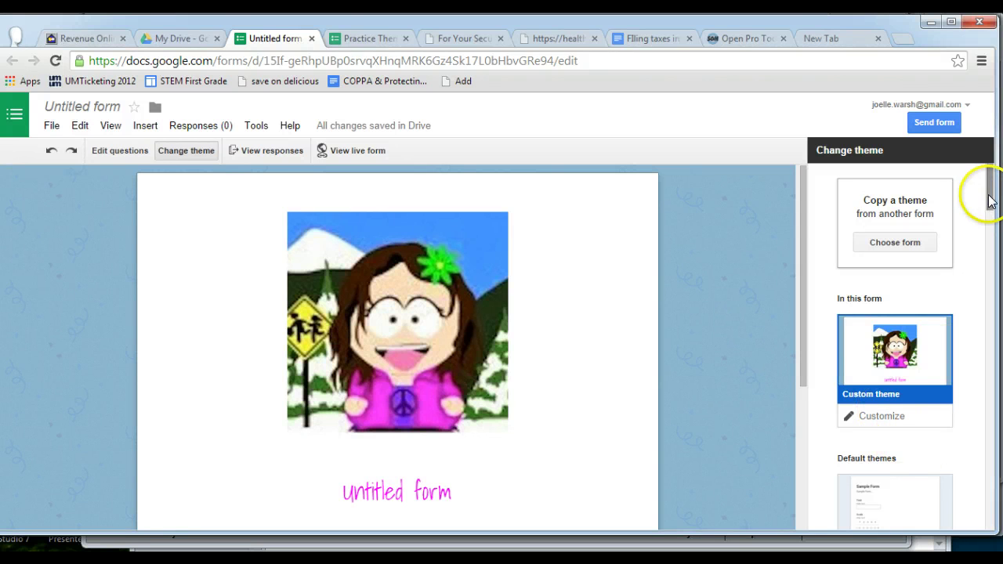
drag(989, 190, 990, 210)
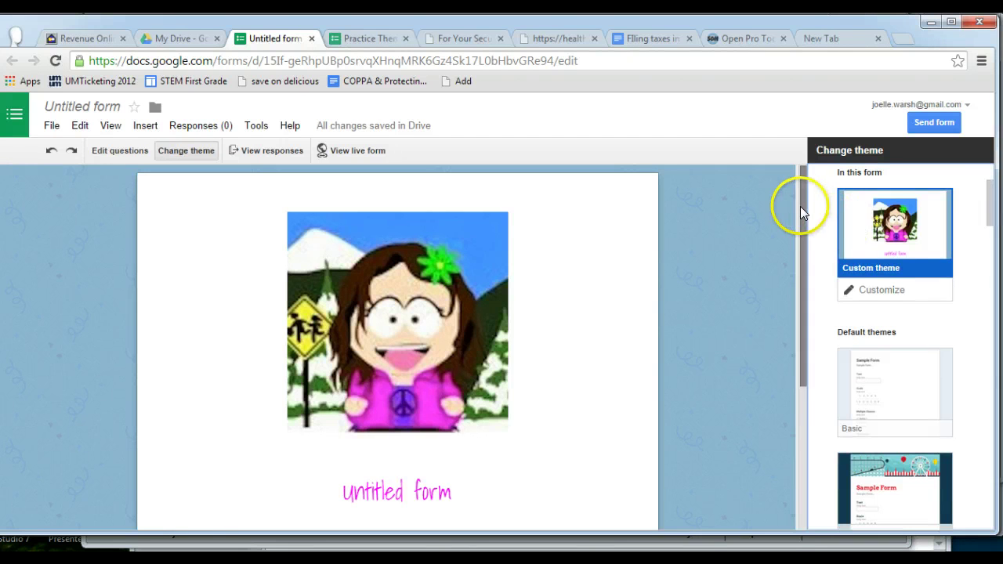
drag(798, 201, 813, 289)
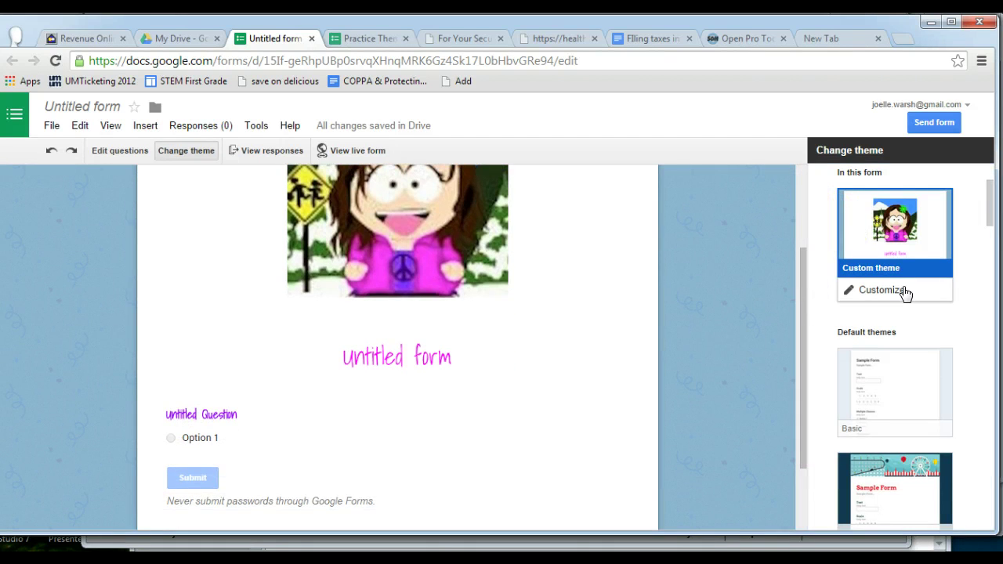